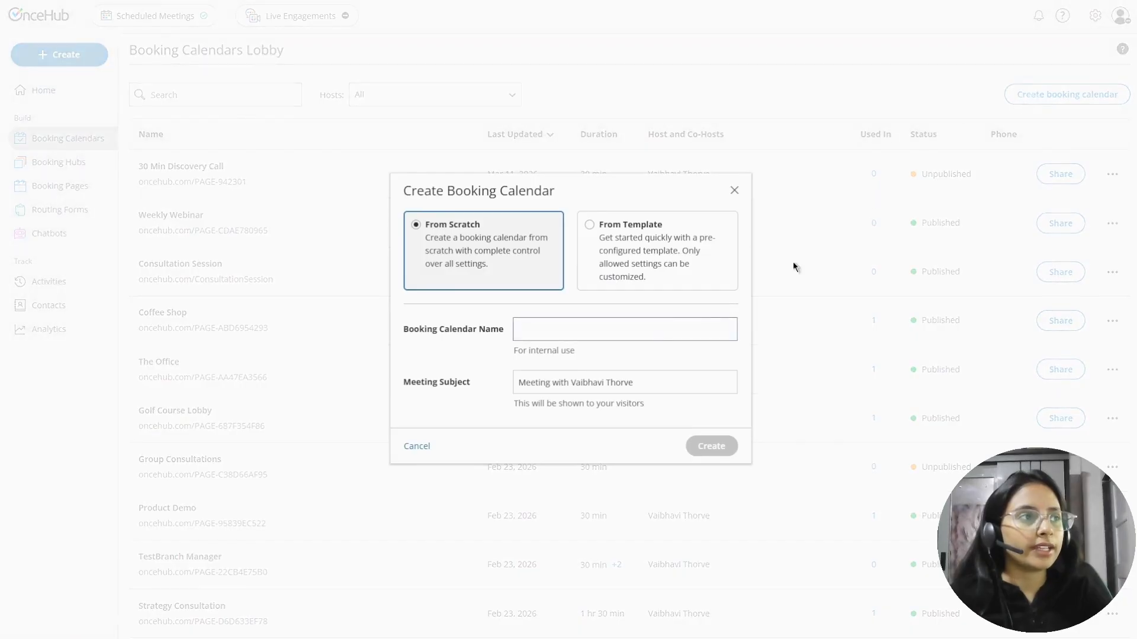
Create a booking calendar from scratch with the name "Onboarding Workshop".
{"action": "type", "text": "Onboarding Workshop"}
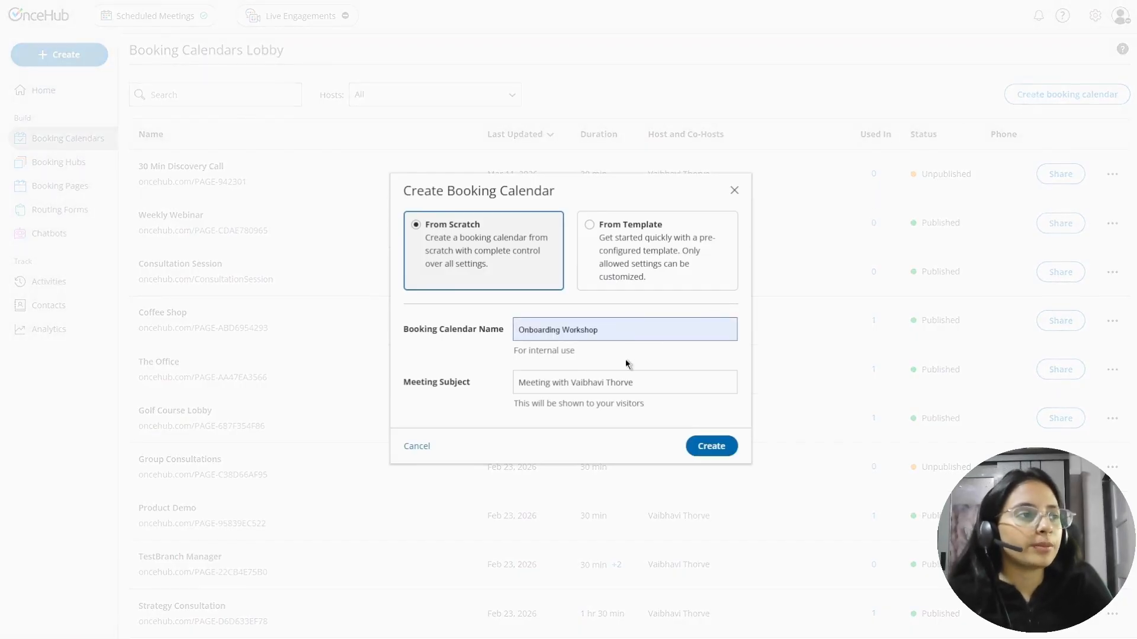
{"action": "left_click", "coordinate": [628, 363]}
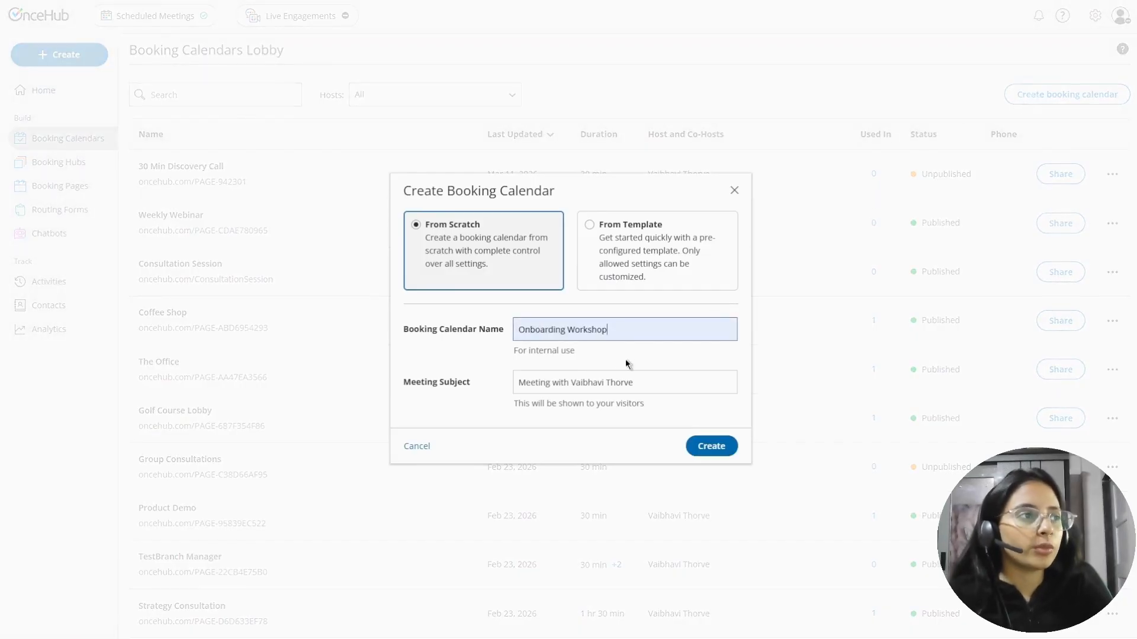
{"action": "left_click", "coordinate": [694, 447]}
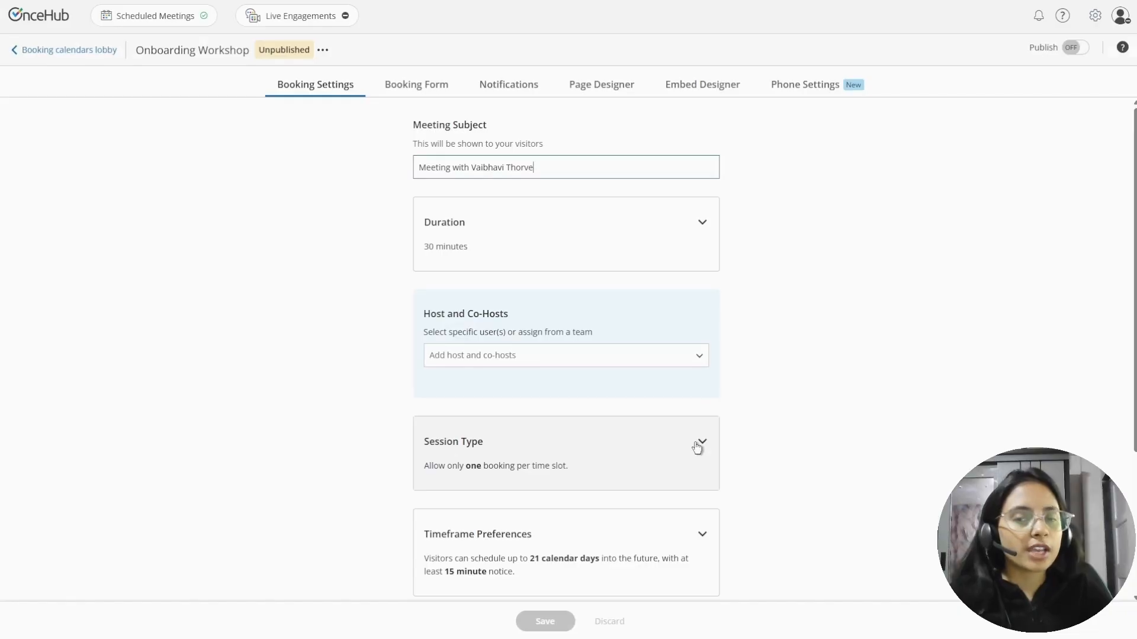
Set the meeting duration of the booking calendar to 1 hour.
{"action": "left_click", "coordinate": [633, 229]}
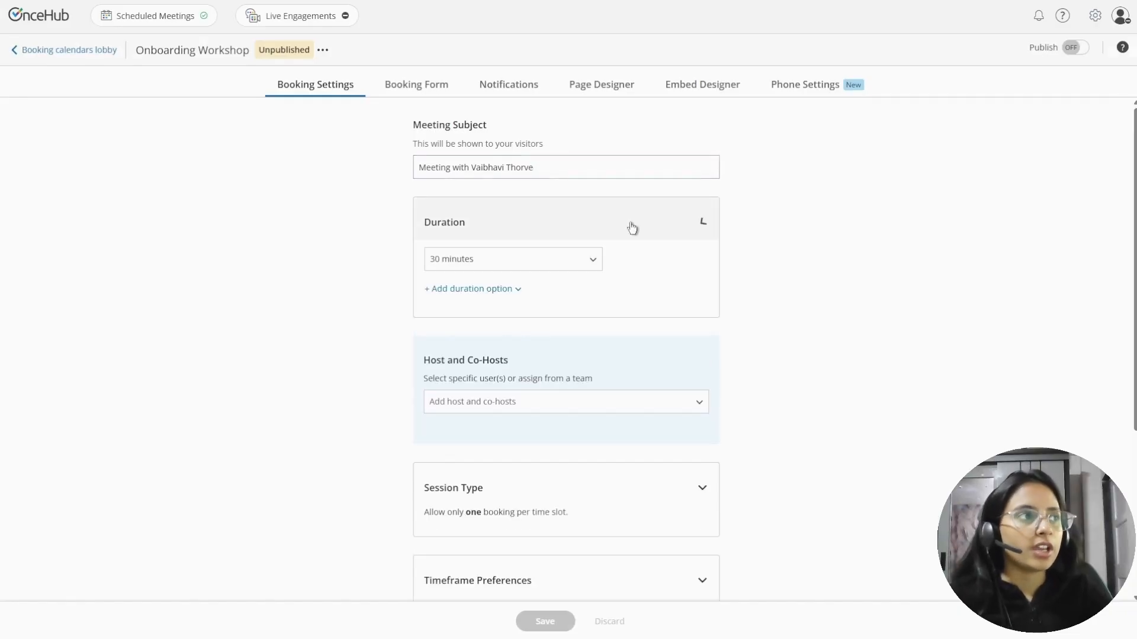
{"action": "left_click", "coordinate": [594, 267]}
{"action": "left_click", "coordinate": [494, 362]}
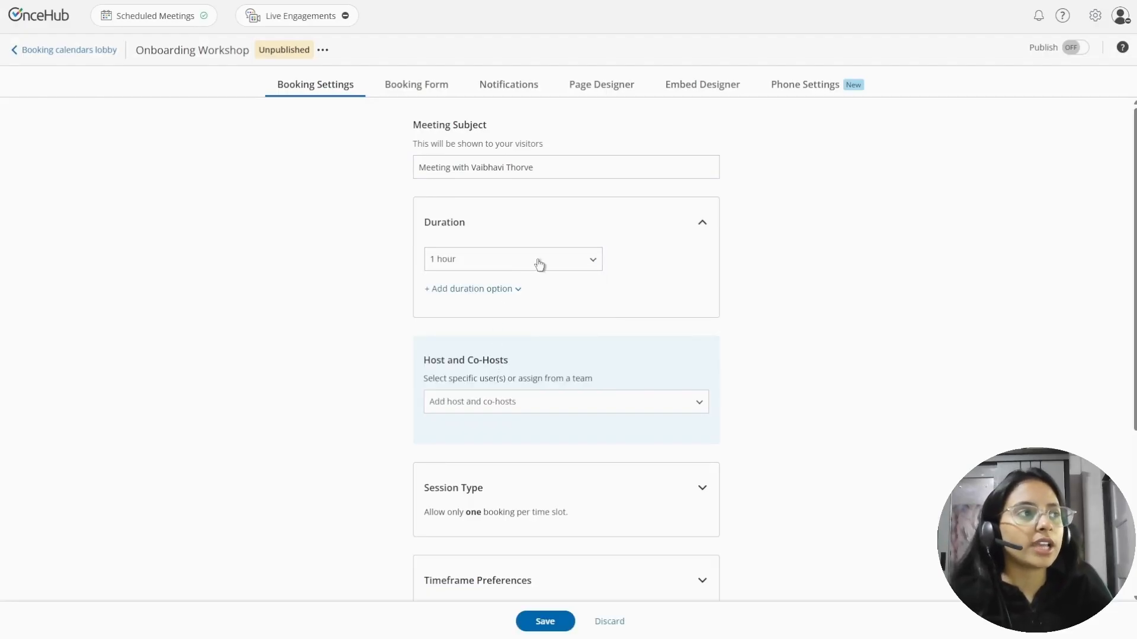
{"action": "left_click", "coordinate": [592, 243]}
Add the only listed specific user as the host of the booking calendar.
{"action": "scroll", "coordinate": [594, 354], "scroll_direction": "down", "scroll_amount": 1}
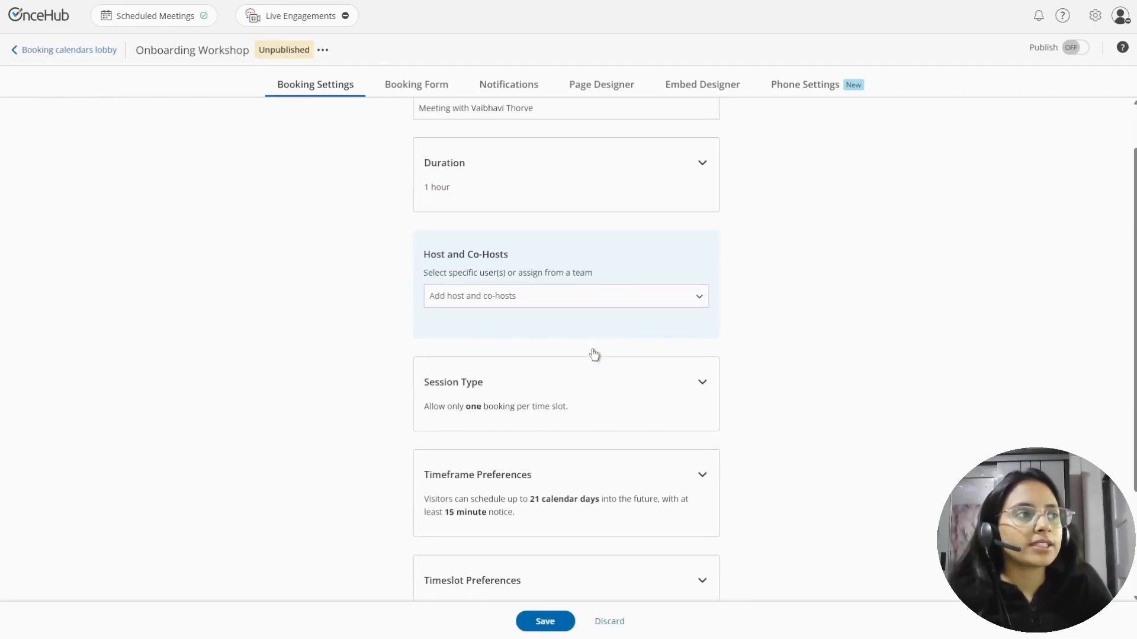
{"action": "left_click", "coordinate": [626, 304]}
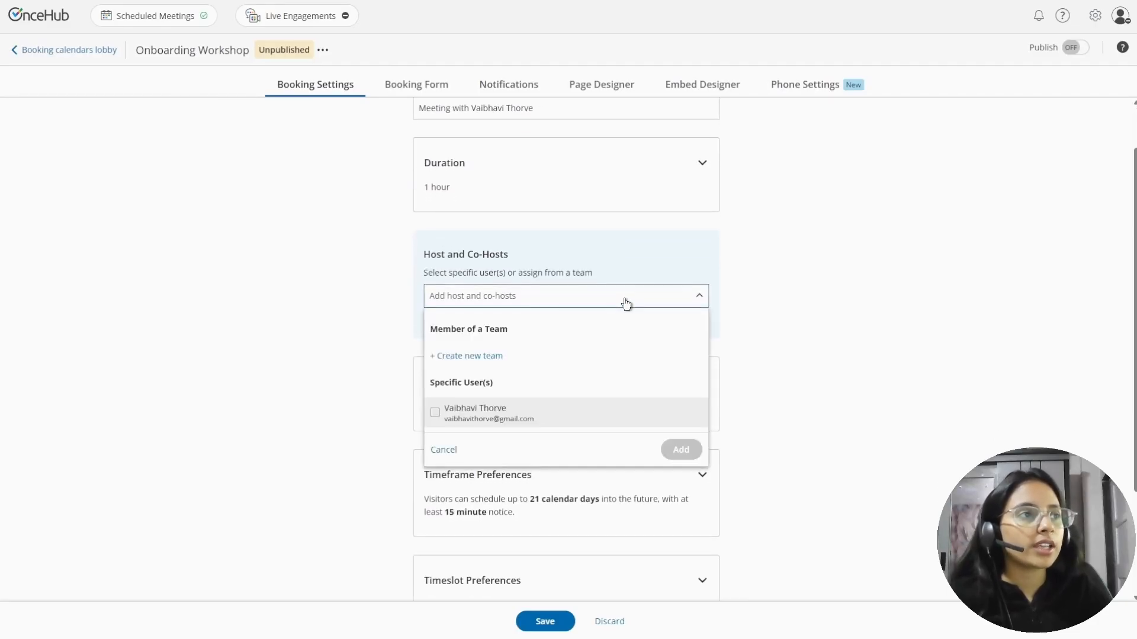
{"action": "left_click", "coordinate": [467, 415]}
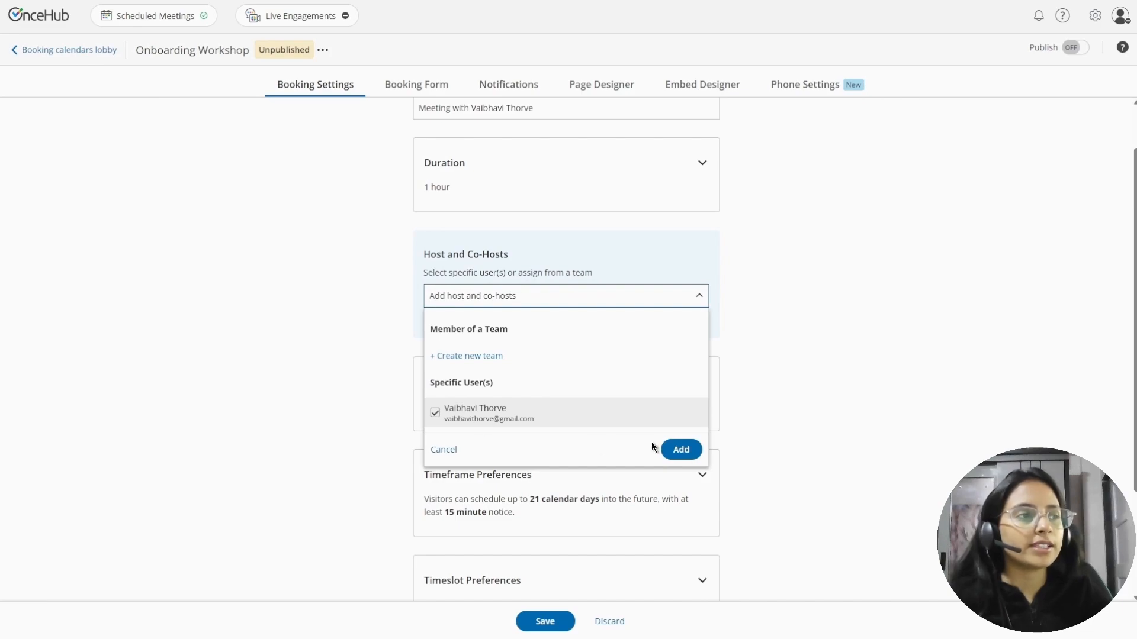
{"action": "left_click", "coordinate": [668, 452]}
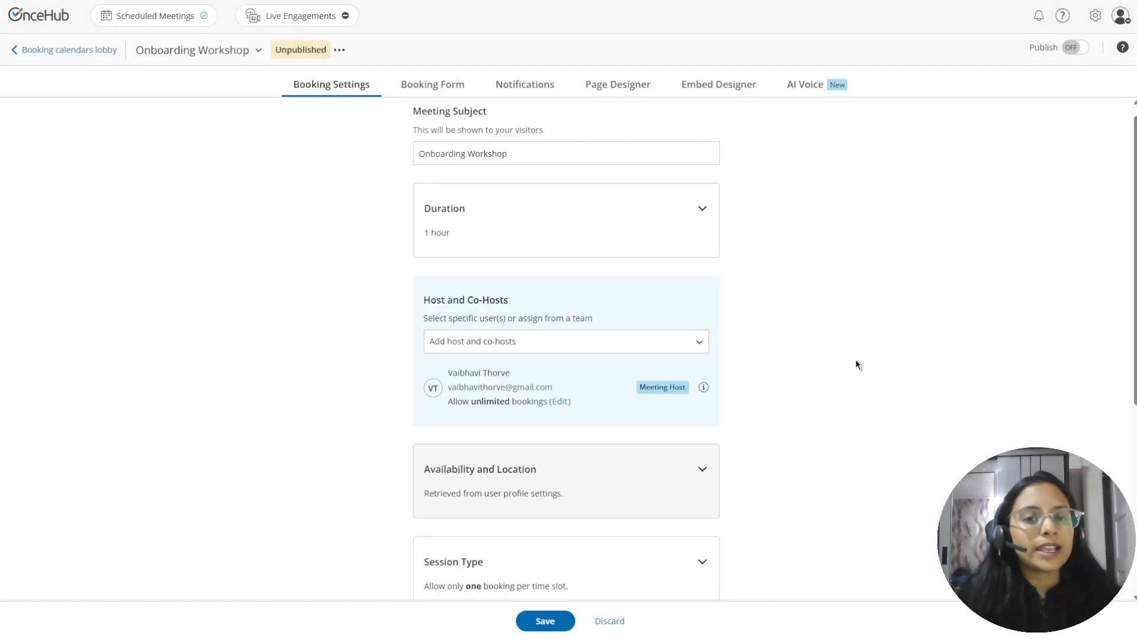
Set Availability and Location to customized availability and locations instead of the user profile settings.
{"action": "scroll", "coordinate": [855, 360], "scroll_direction": "down", "scroll_amount": 3}
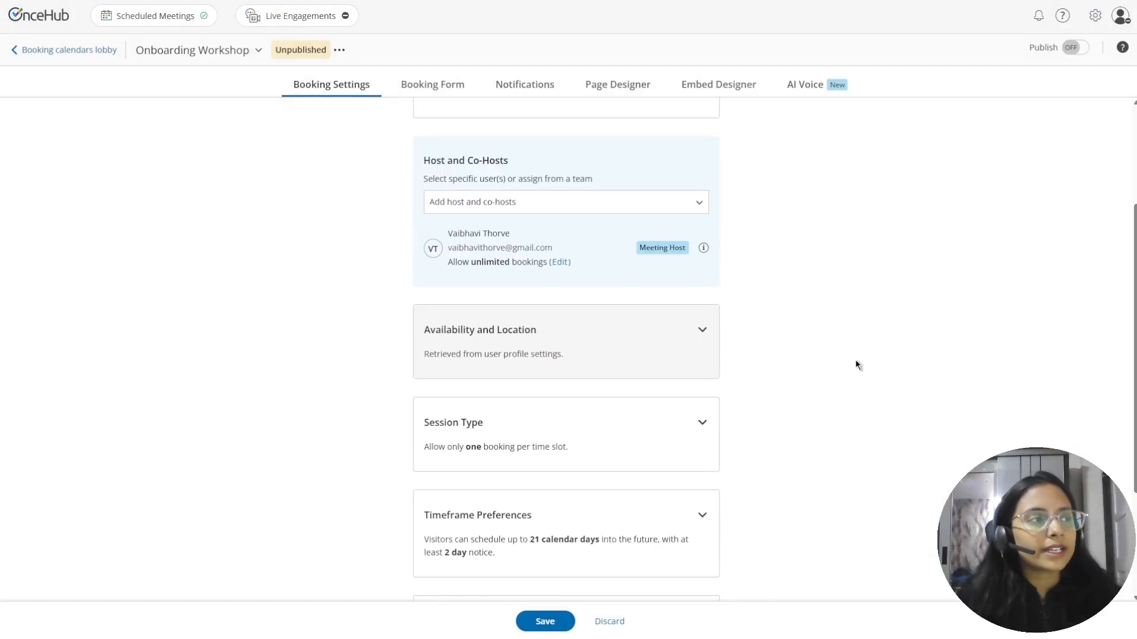
{"action": "scroll", "coordinate": [855, 360], "scroll_direction": "down", "scroll_amount": 1}
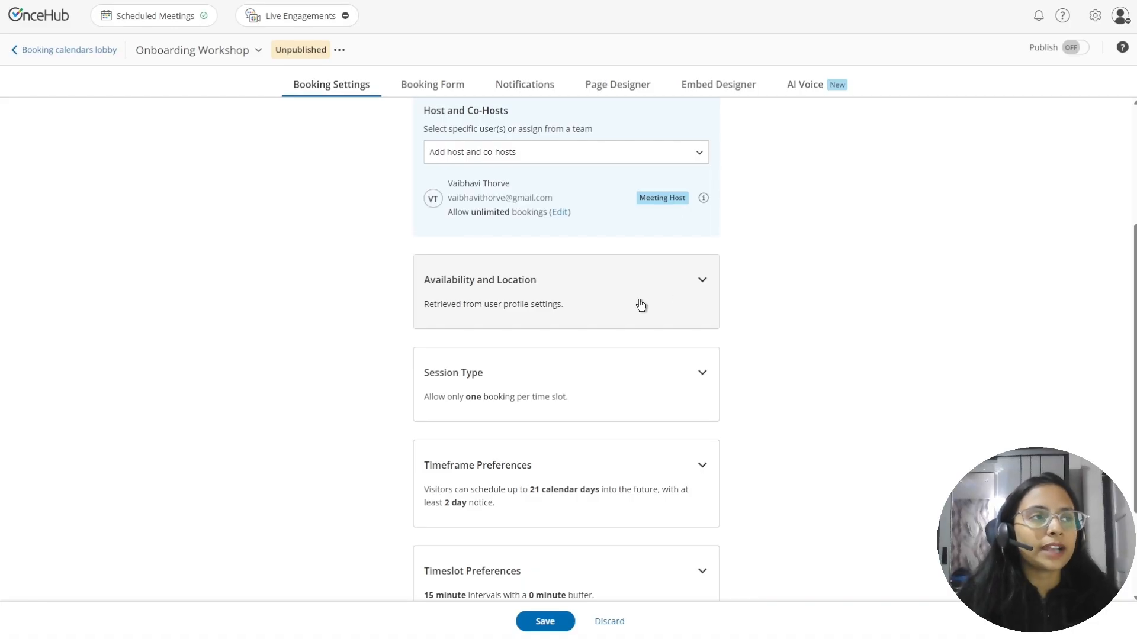
{"action": "left_click", "coordinate": [702, 281]}
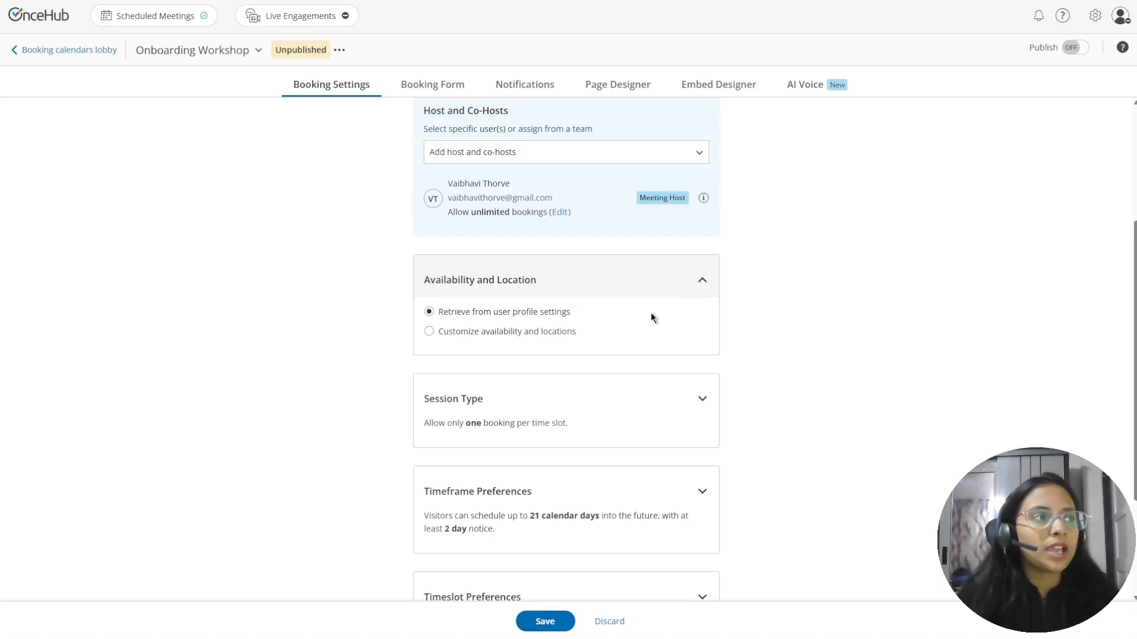
{"action": "left_click", "coordinate": [482, 333]}
{"action": "scroll", "coordinate": [651, 328], "scroll_direction": "down", "scroll_amount": 1}
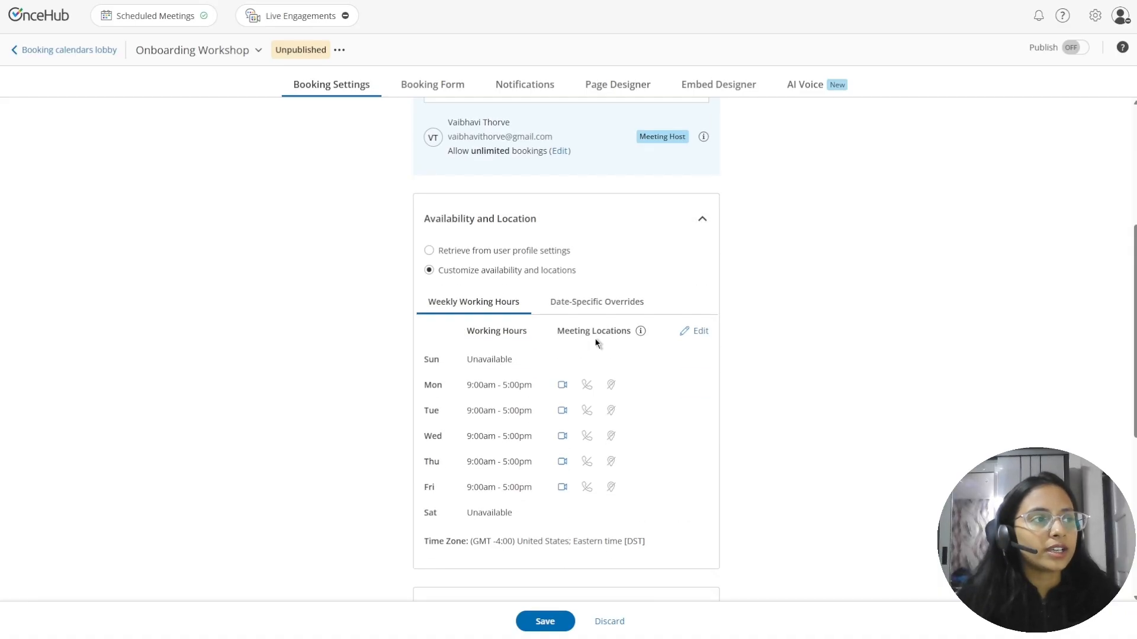
Remove the weekly working hours for Tuesday, Wednesday, Thursday and Friday.
{"action": "left_click", "coordinate": [691, 313]}
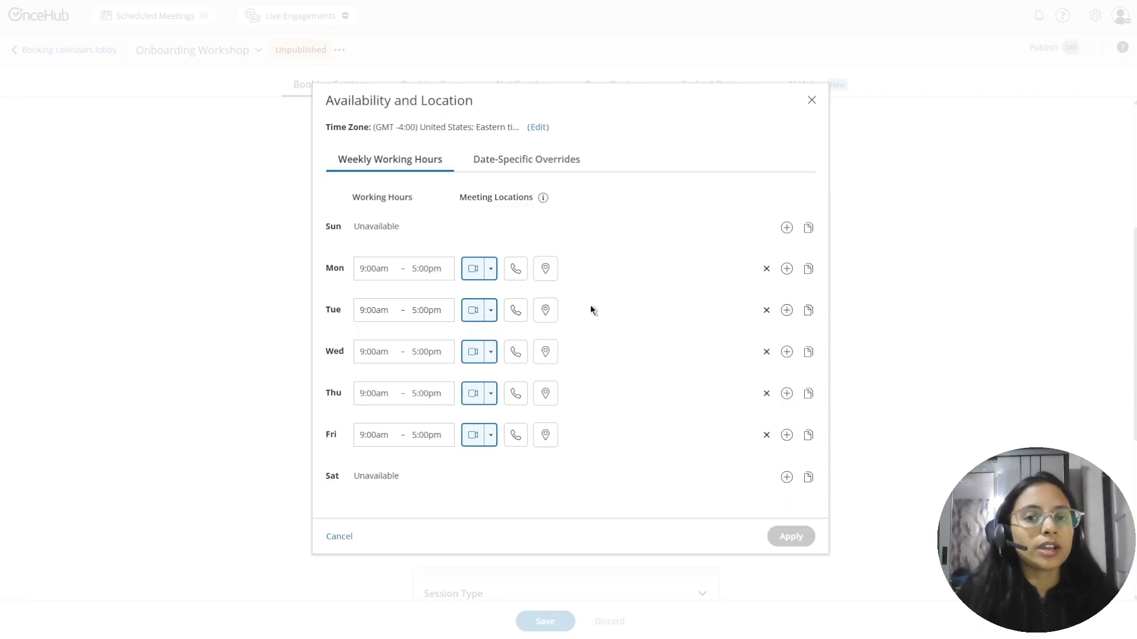
{"action": "left_click", "coordinate": [766, 310]}
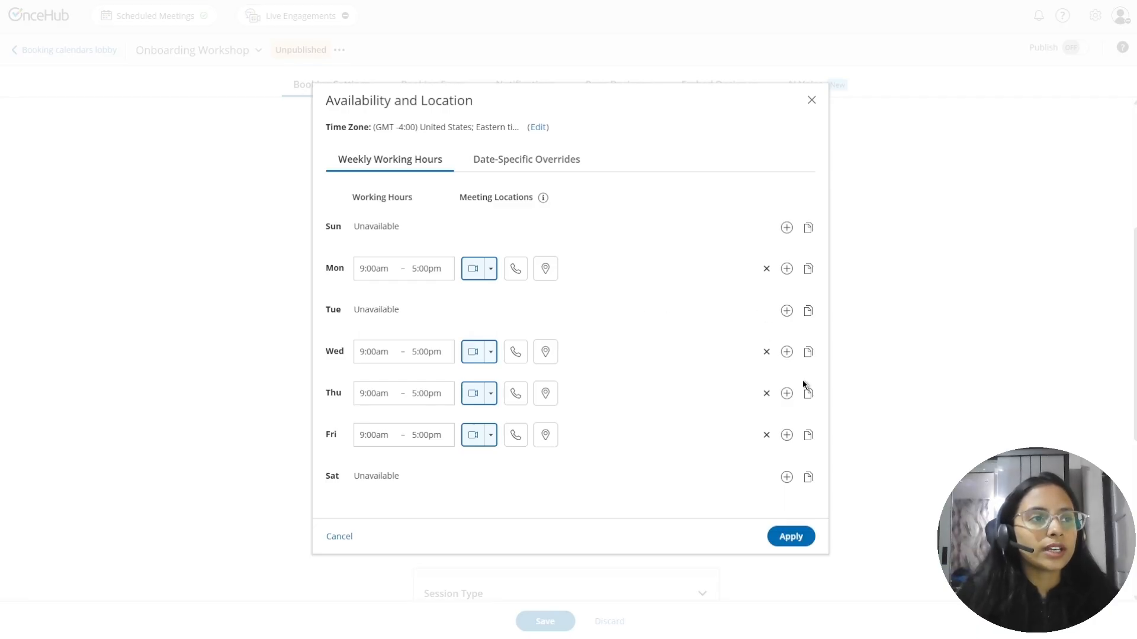
{"action": "left_click", "coordinate": [766, 351]}
{"action": "left_click", "coordinate": [766, 393]}
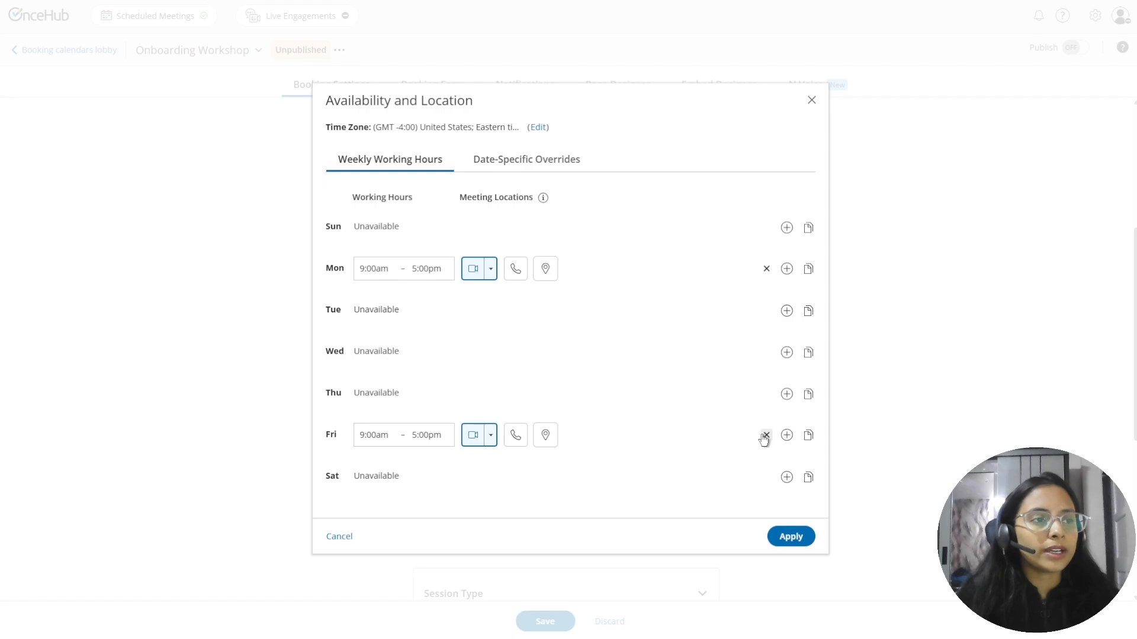
{"action": "left_click", "coordinate": [765, 436]}
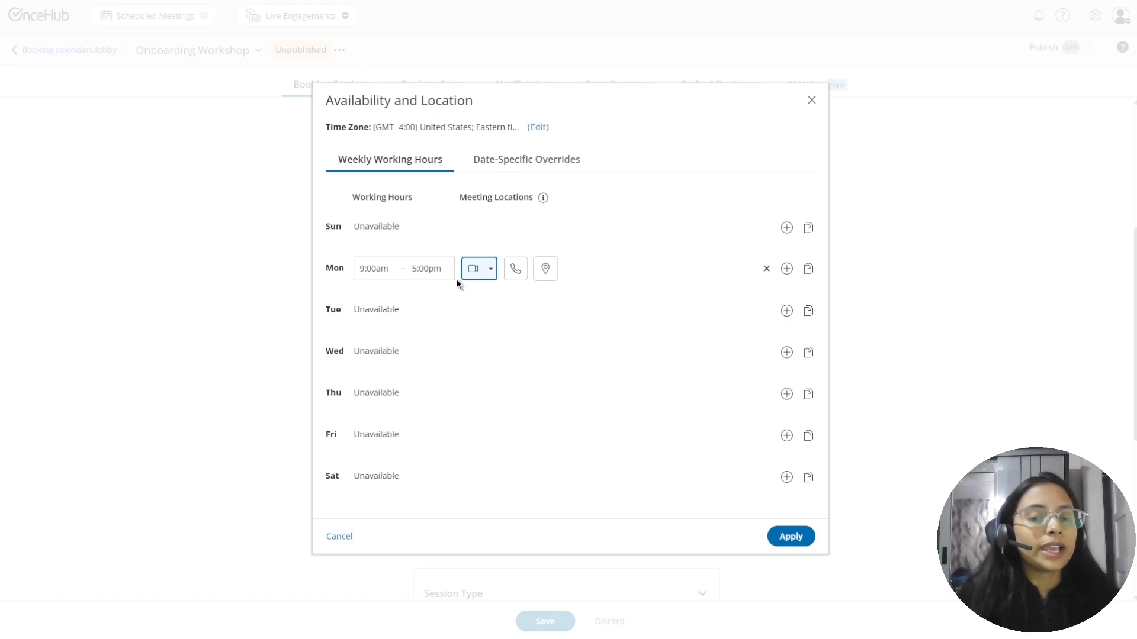
Set Monday's working hours to 10:00am - 11:00am.
{"action": "left_click", "coordinate": [379, 275]}
{"action": "scroll", "coordinate": [395, 348], "scroll_direction": "down", "scroll_amount": 1}
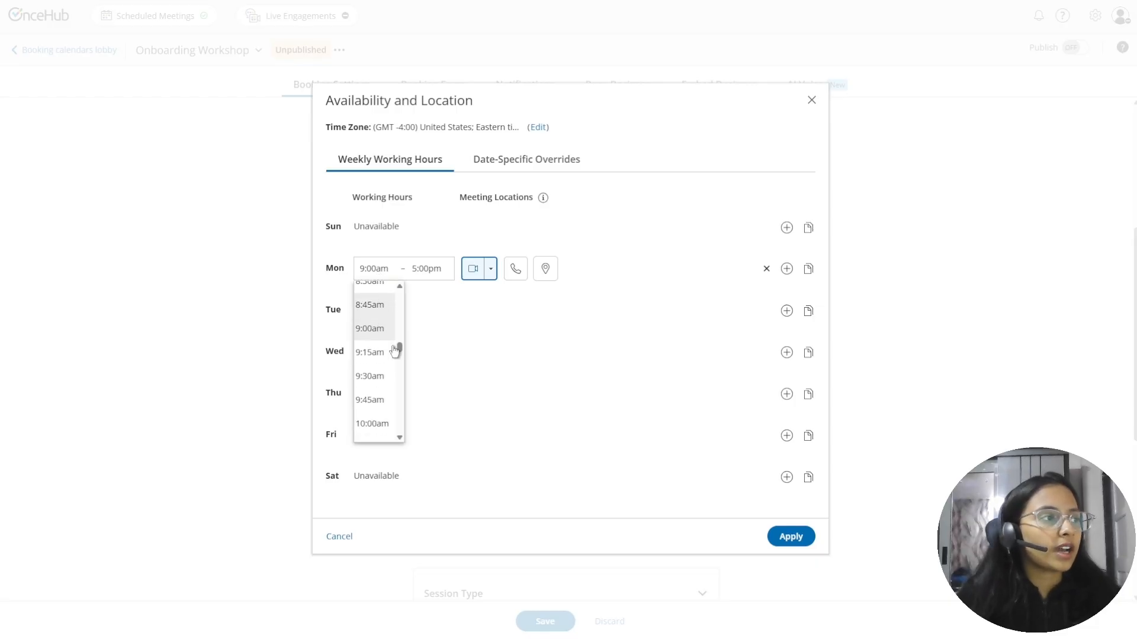
{"action": "scroll", "coordinate": [395, 349], "scroll_direction": "down", "scroll_amount": 3}
{"action": "left_click", "coordinate": [388, 349]}
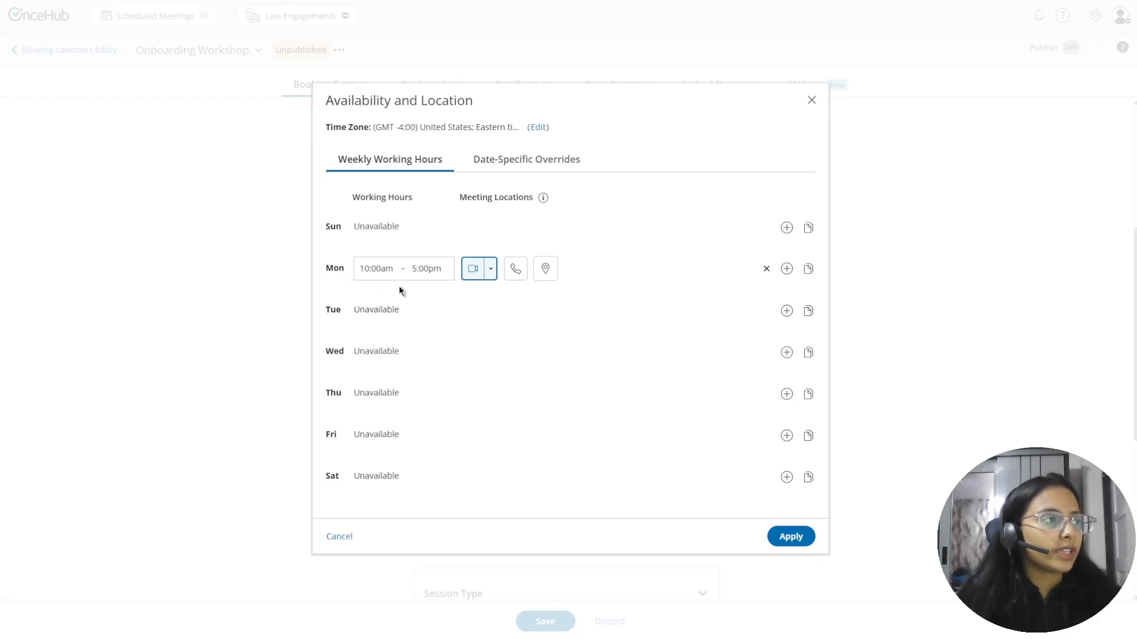
{"action": "left_click", "coordinate": [426, 268]}
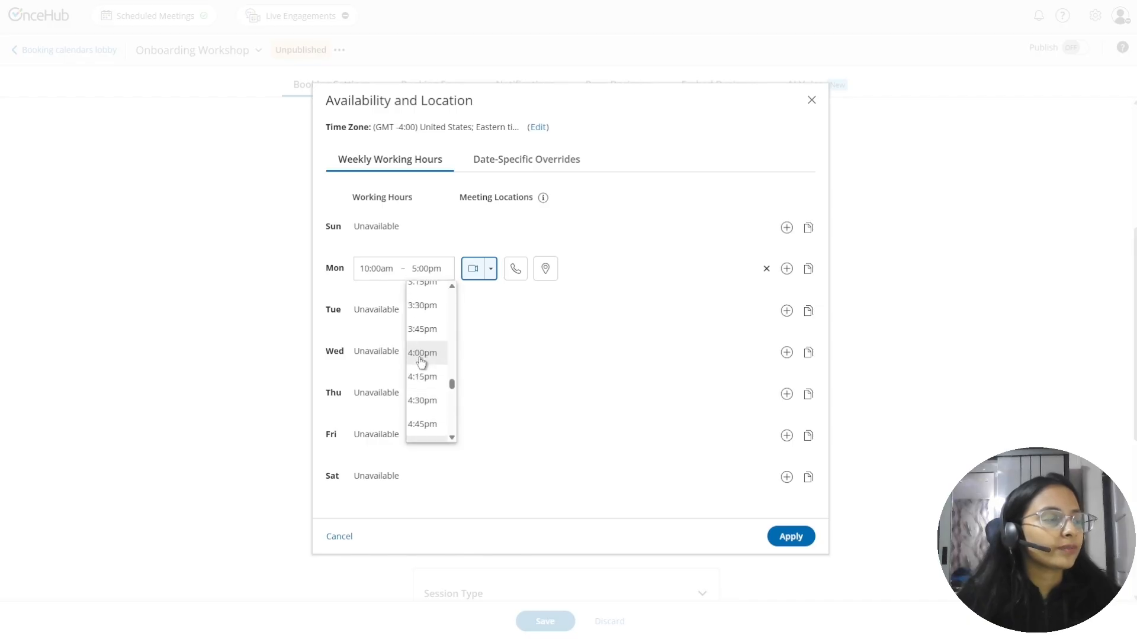
{"action": "scroll", "coordinate": [422, 355], "scroll_direction": "up", "scroll_amount": 5}
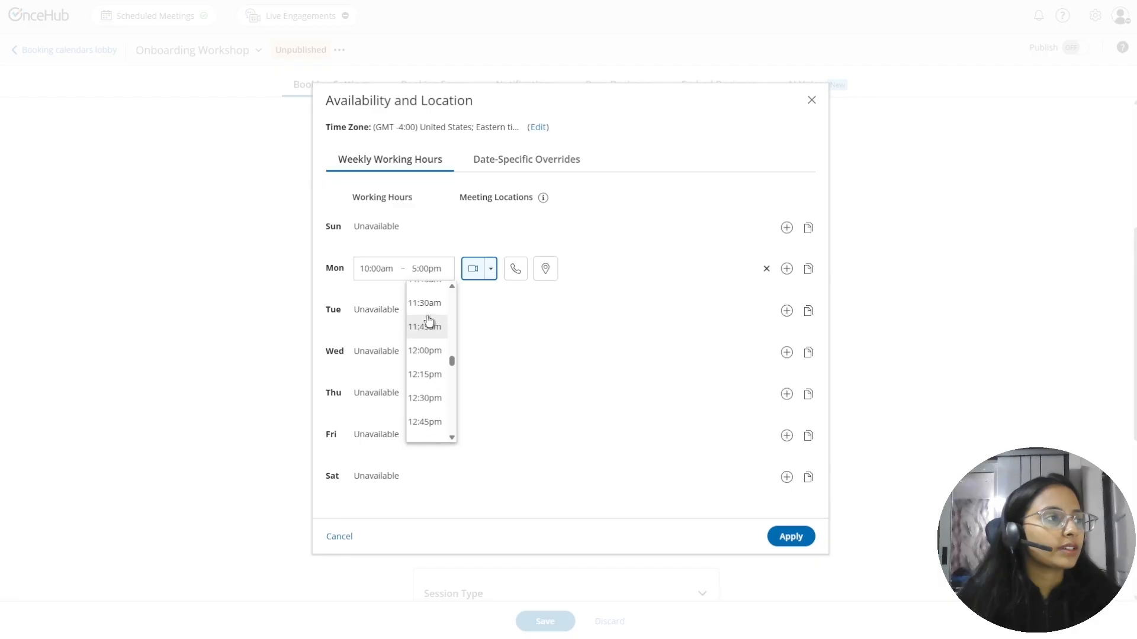
{"action": "scroll", "coordinate": [428, 322], "scroll_direction": "up", "scroll_amount": 1}
{"action": "left_click", "coordinate": [427, 301]}
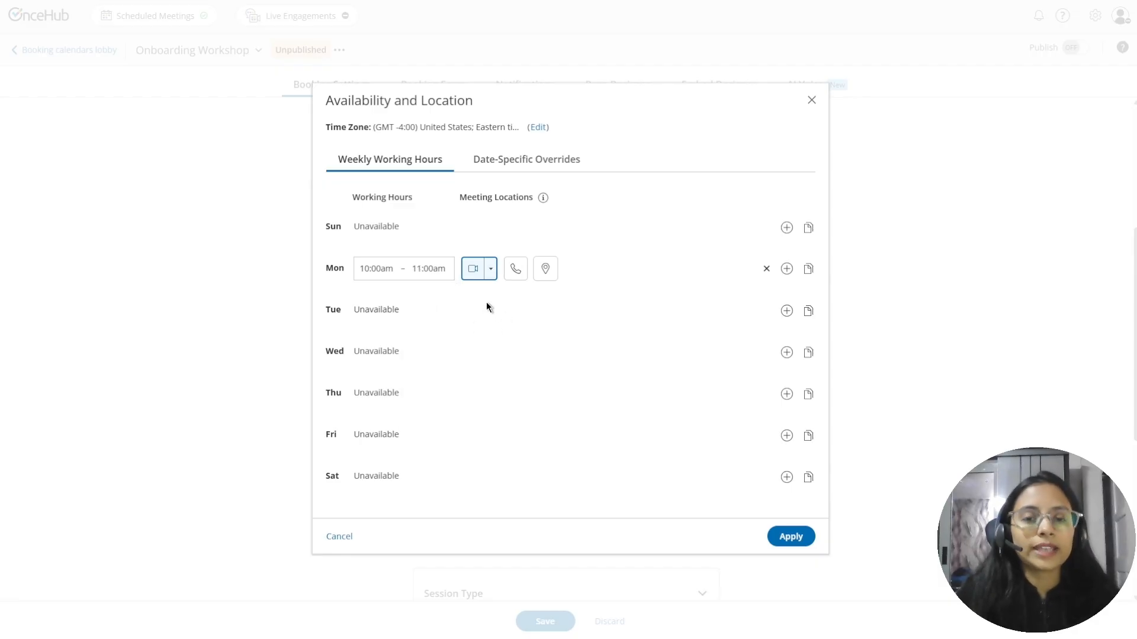
Replace Monday's video location with an in-person one at the first host-provided New York address and apply the availability changes.
{"action": "left_click", "coordinate": [476, 269]}
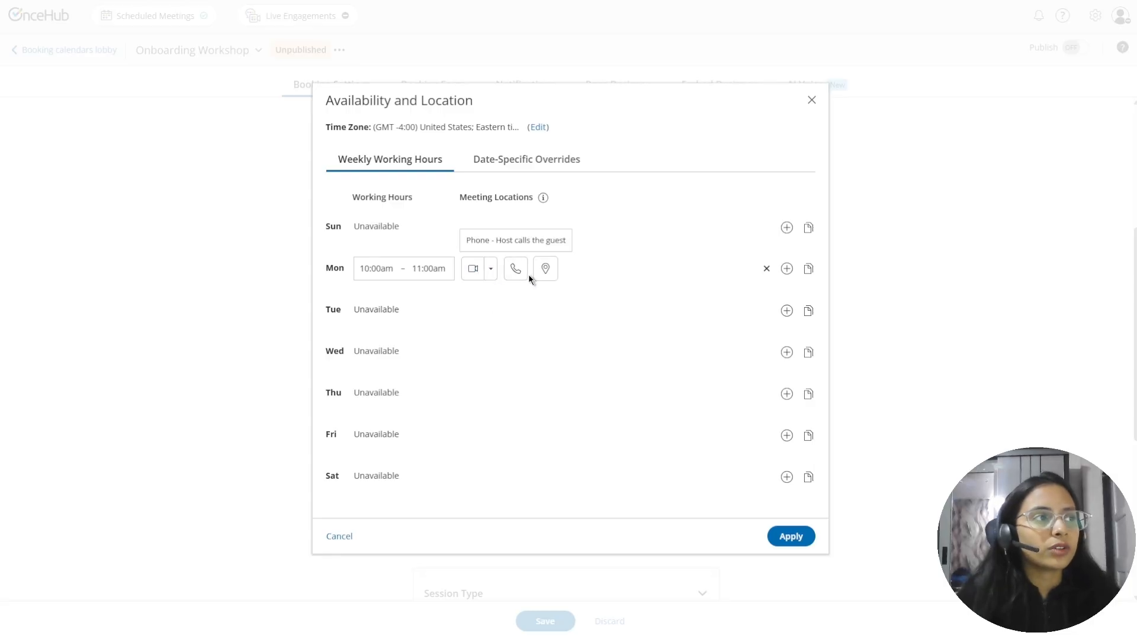
{"action": "left_click", "coordinate": [543, 270]}
{"action": "left_click", "coordinate": [558, 336]}
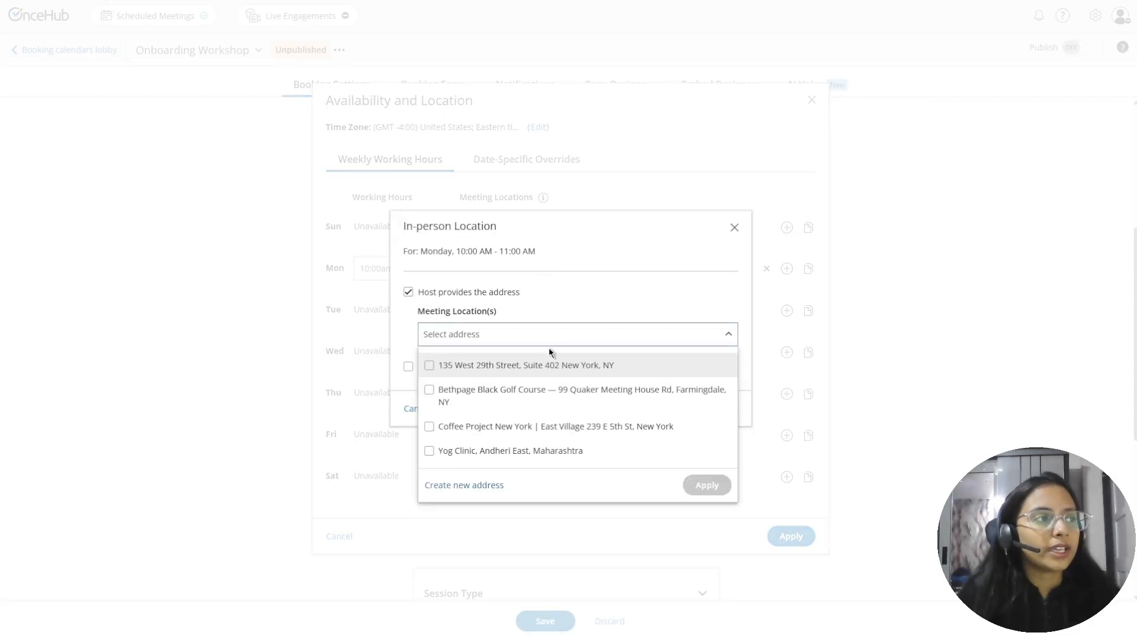
{"action": "left_click", "coordinate": [546, 366]}
{"action": "left_click", "coordinate": [711, 486]}
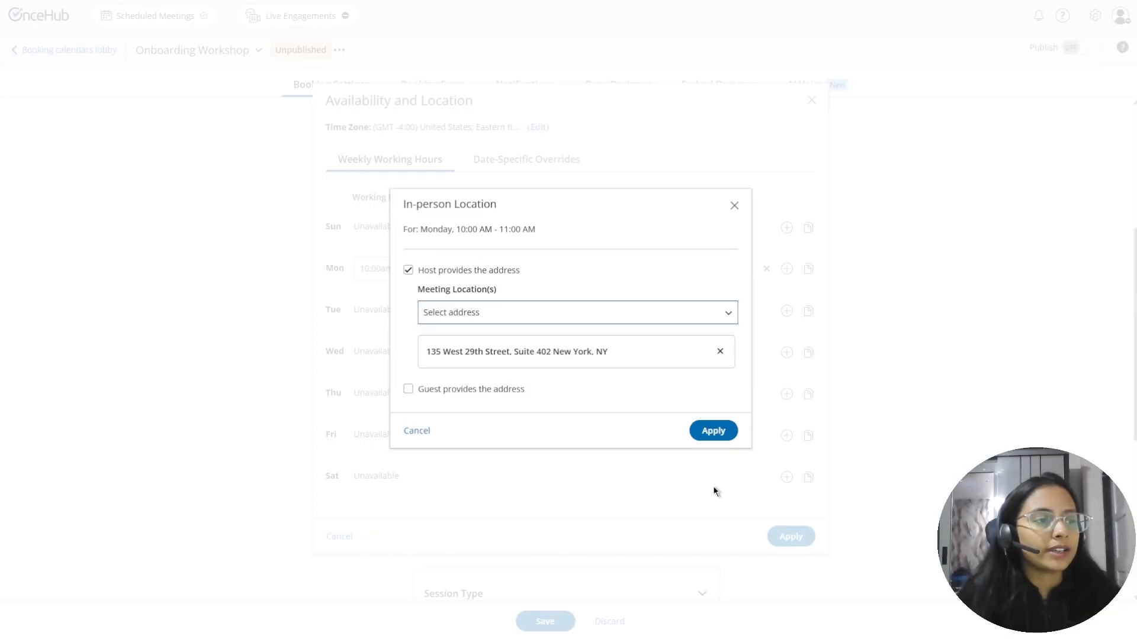
{"action": "left_click", "coordinate": [710, 435]}
{"action": "left_click", "coordinate": [791, 536]}
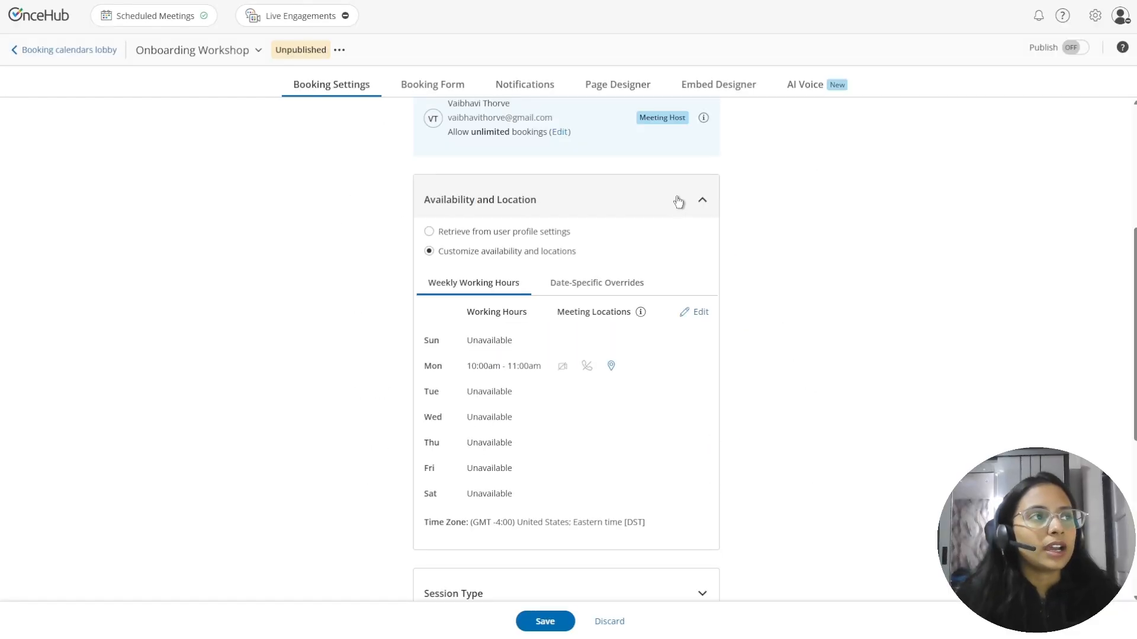
{"action": "left_click", "coordinate": [679, 201]}
Set the session type to Group Session with a maximum of 20 guests and save the booking settings.
{"action": "scroll", "coordinate": [723, 307], "scroll_direction": "down", "scroll_amount": 1}
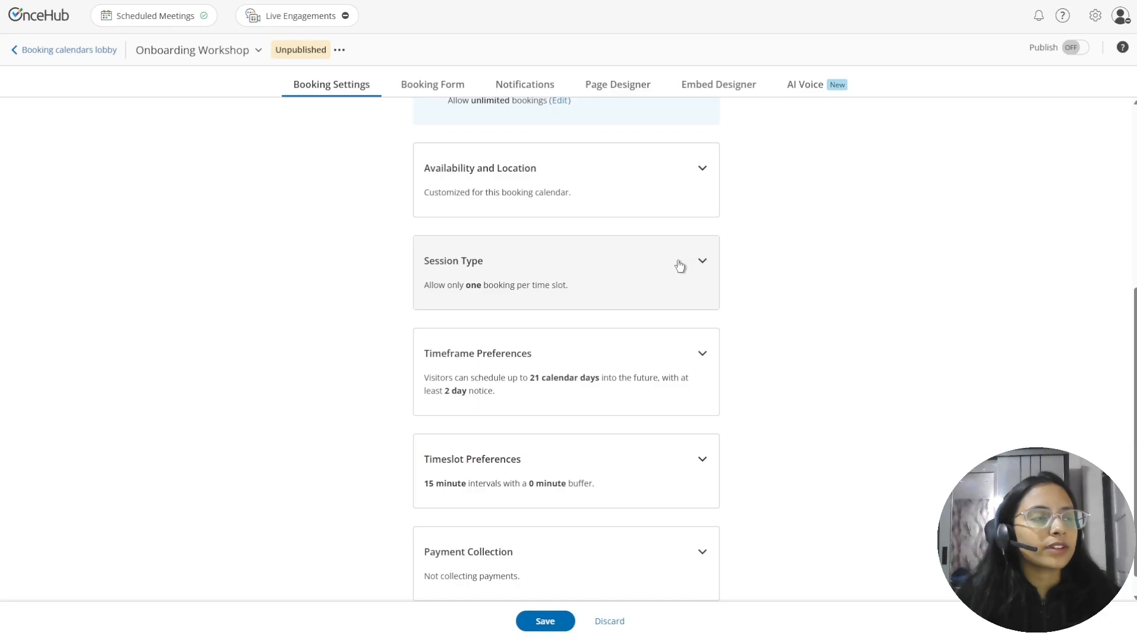
{"action": "left_click", "coordinate": [679, 264]}
{"action": "scroll", "coordinate": [622, 269], "scroll_direction": "down", "scroll_amount": 2}
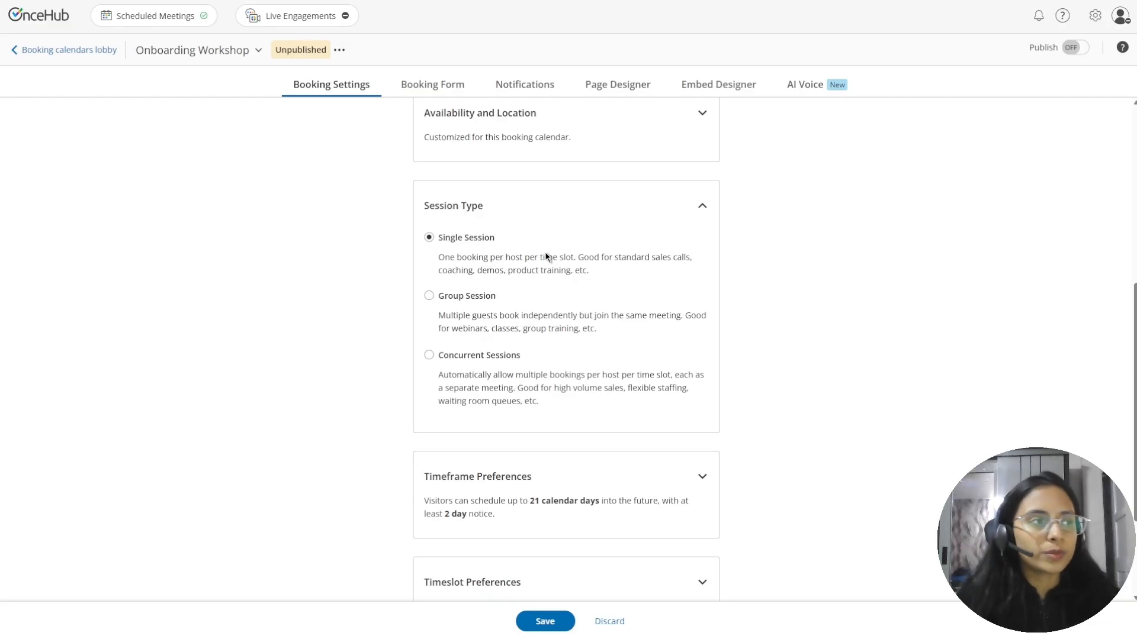
{"action": "left_click", "coordinate": [480, 296]}
{"action": "left_click", "coordinate": [465, 367]}
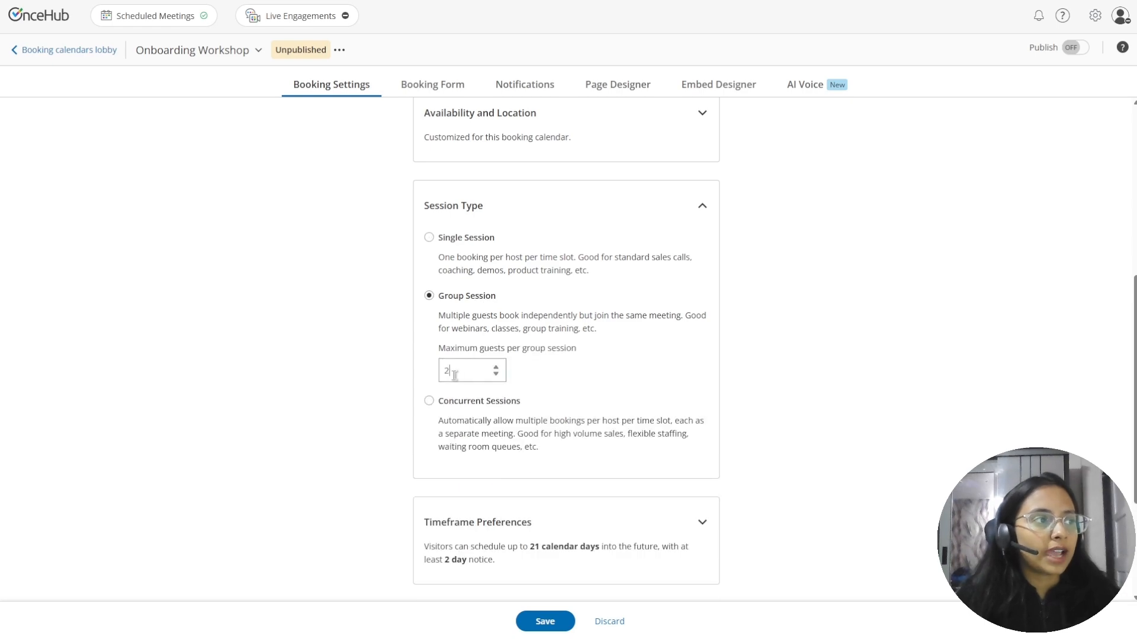
{"action": "type", "text": "0"}
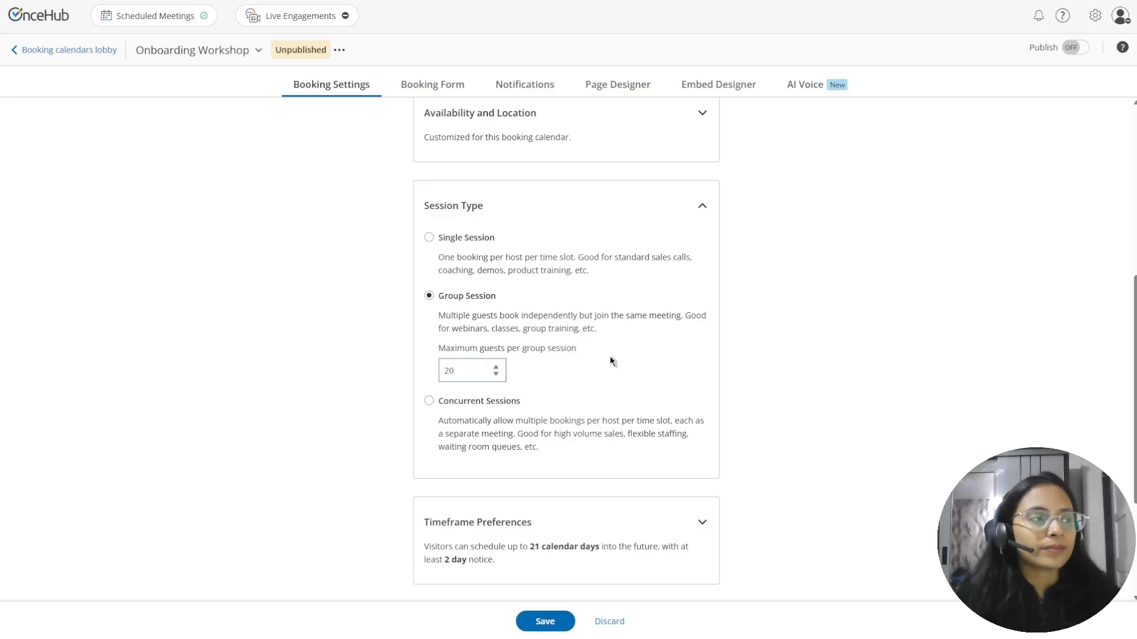
{"action": "left_click", "coordinate": [691, 206]}
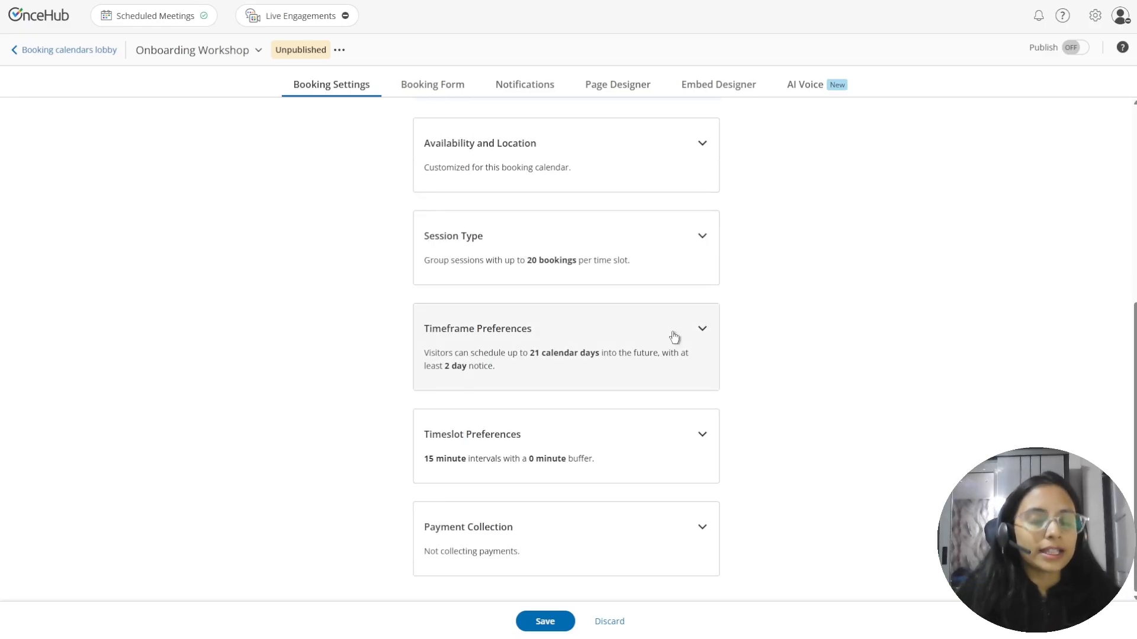
{"action": "left_click", "coordinate": [543, 621]}
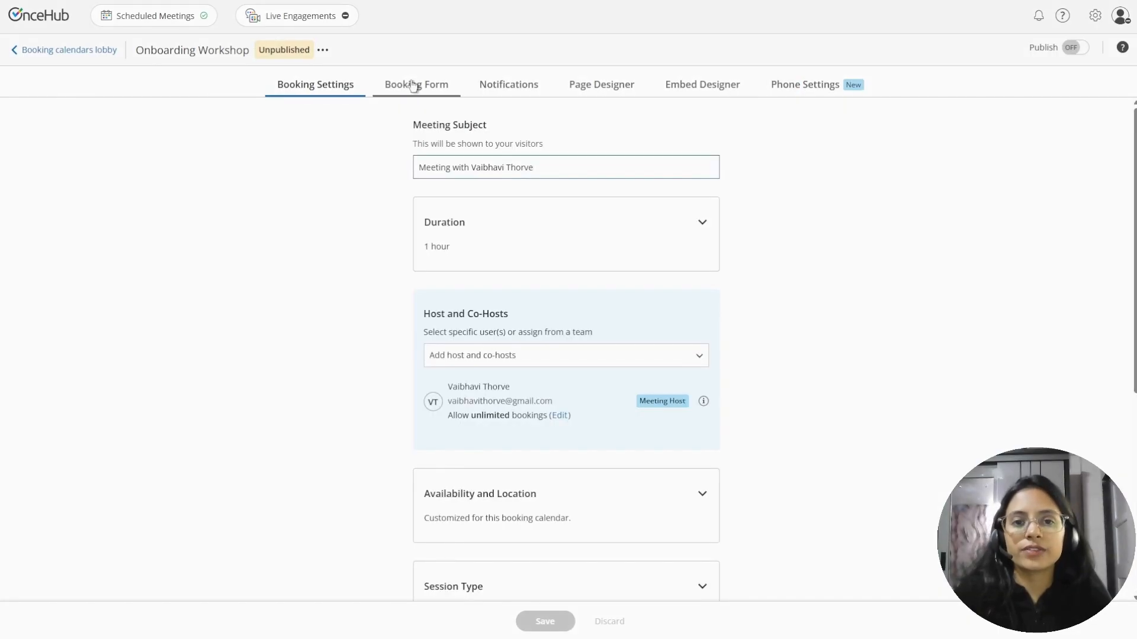
Review the booking form questions and the calendar's host and guest notification settings.
{"action": "left_click", "coordinate": [412, 86]}
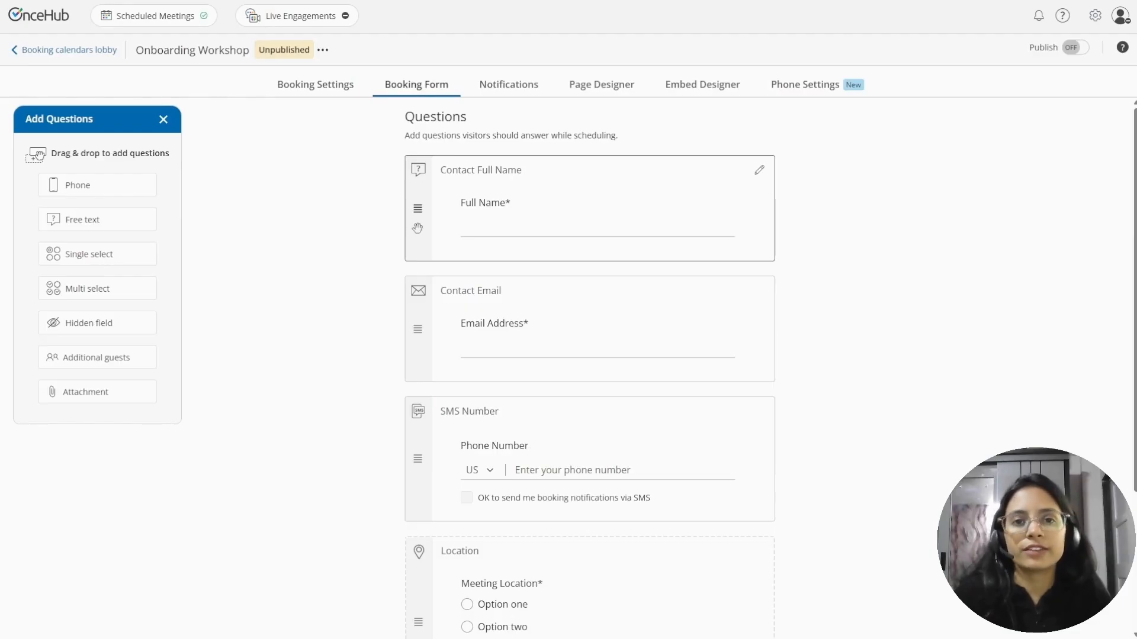
{"action": "left_click", "coordinate": [487, 92]}
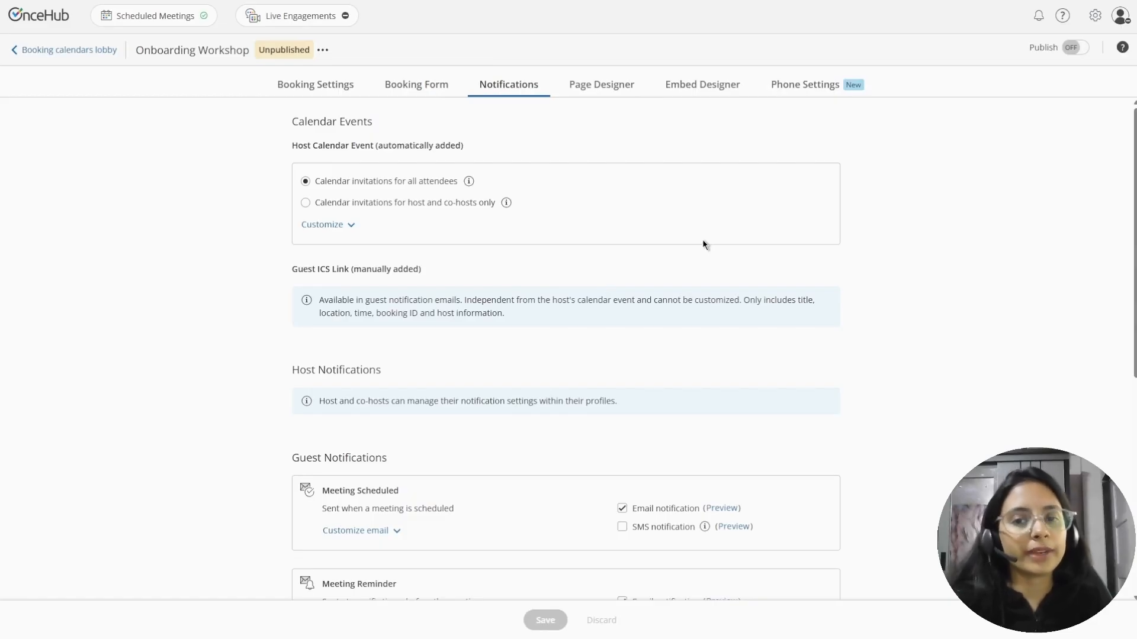
{"action": "scroll", "coordinate": [670, 290], "scroll_direction": "down", "scroll_amount": 3}
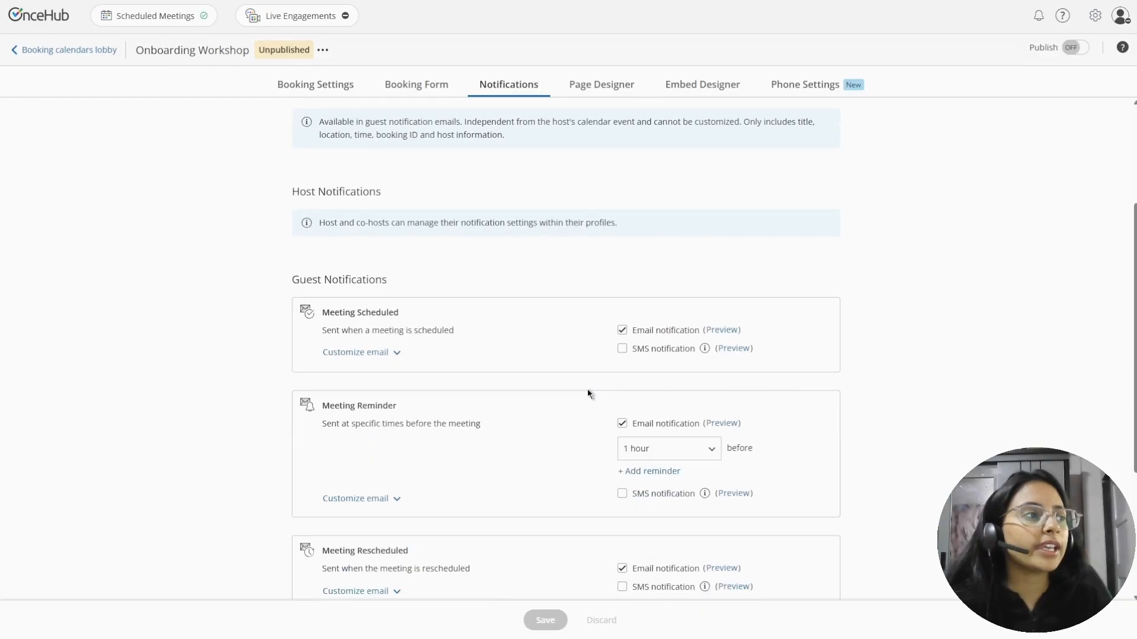
Review the guest notification options and the customizable subject and body of the Meeting Scheduled email.
{"action": "scroll", "coordinate": [460, 386], "scroll_direction": "down", "scroll_amount": 3}
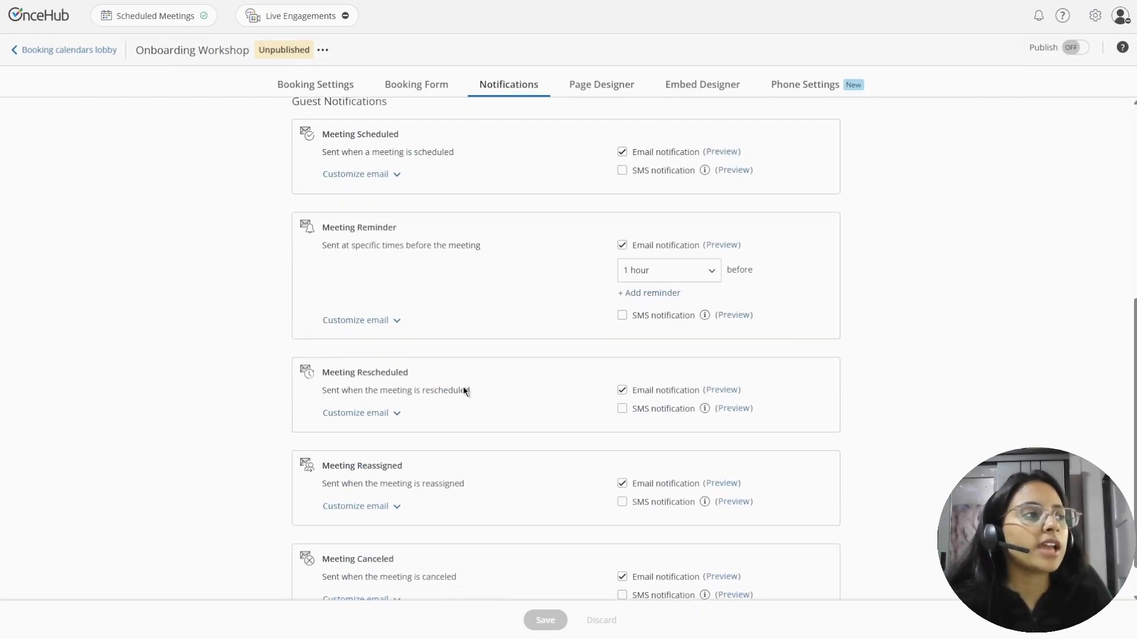
{"action": "scroll", "coordinate": [474, 409], "scroll_direction": "up", "scroll_amount": 4}
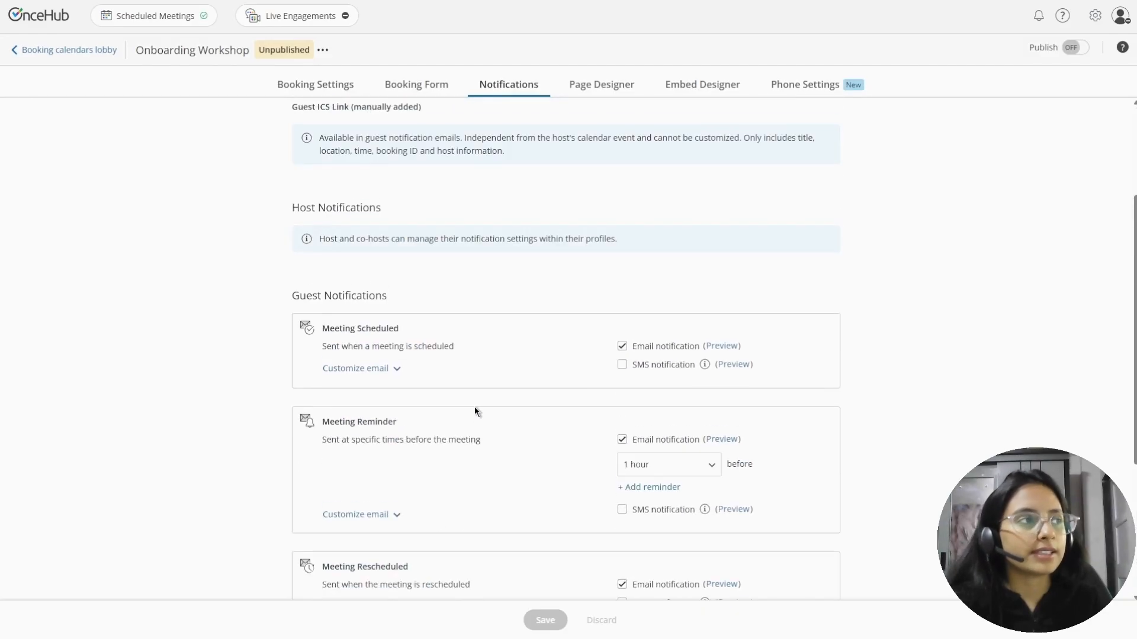
{"action": "scroll", "coordinate": [475, 405], "scroll_direction": "down", "scroll_amount": 2}
{"action": "left_click", "coordinate": [392, 251]}
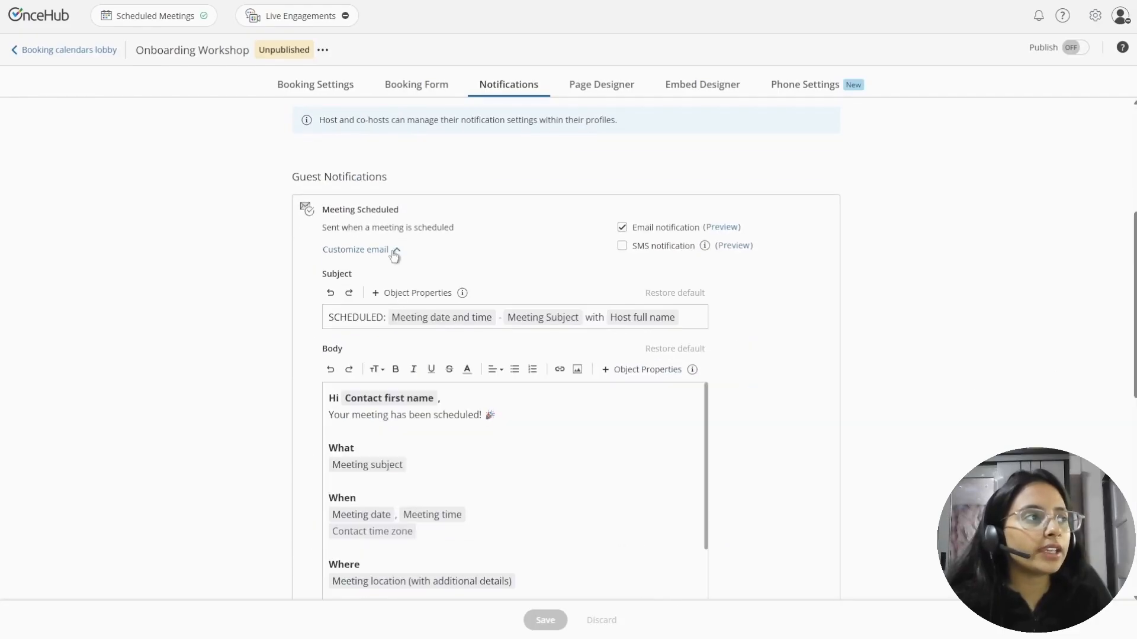
{"action": "scroll", "coordinate": [477, 385], "scroll_direction": "down", "scroll_amount": 5}
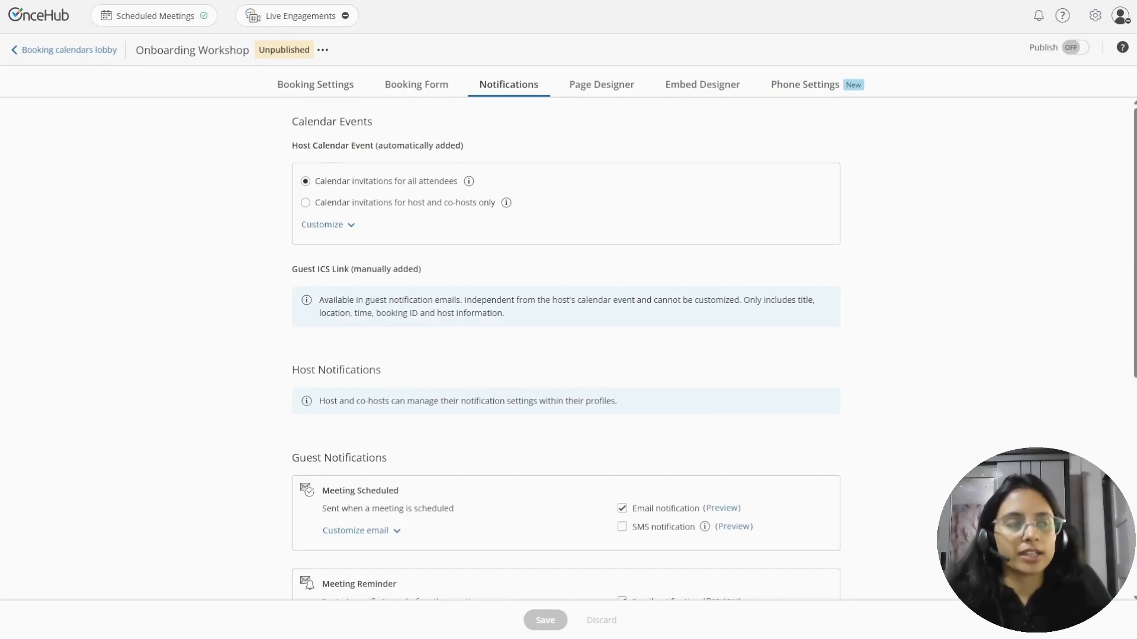
Customize the booking page's URL ending to monday-workshop and save it.
{"action": "left_click", "coordinate": [607, 89]}
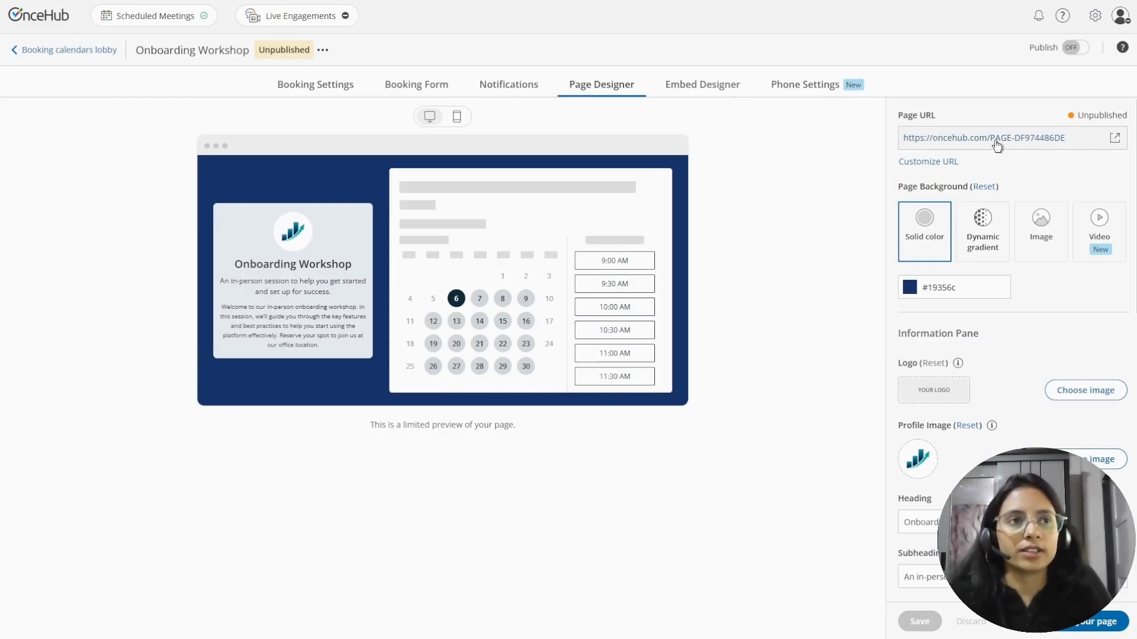
{"action": "left_click", "coordinate": [927, 163]}
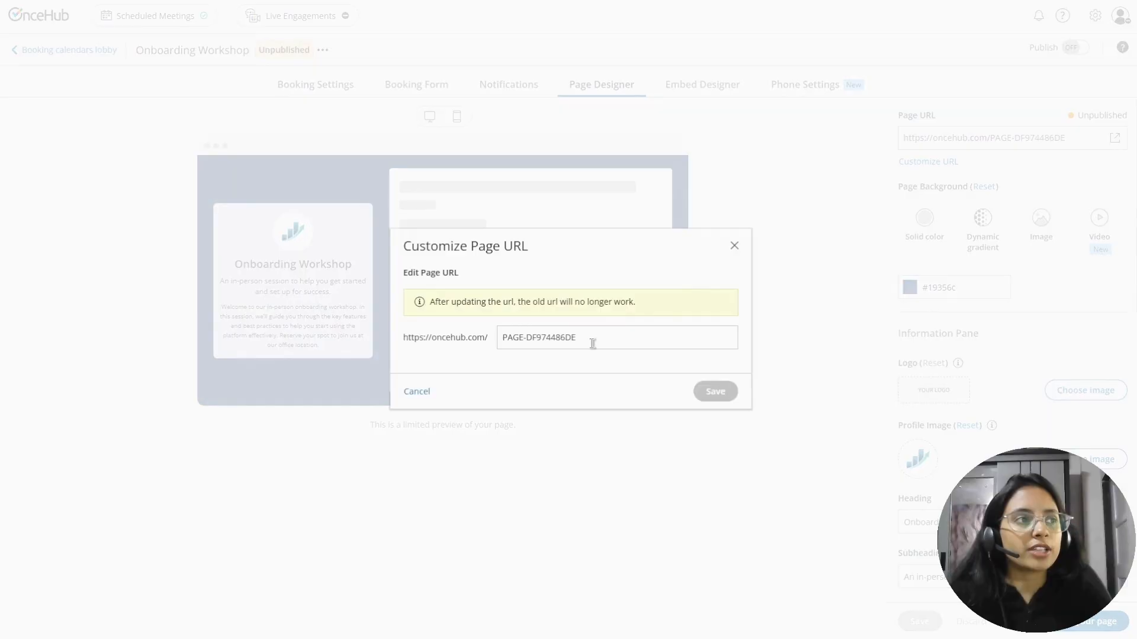
{"action": "left_click_drag", "start_coordinate": [593, 343], "coordinate": [498, 336]}
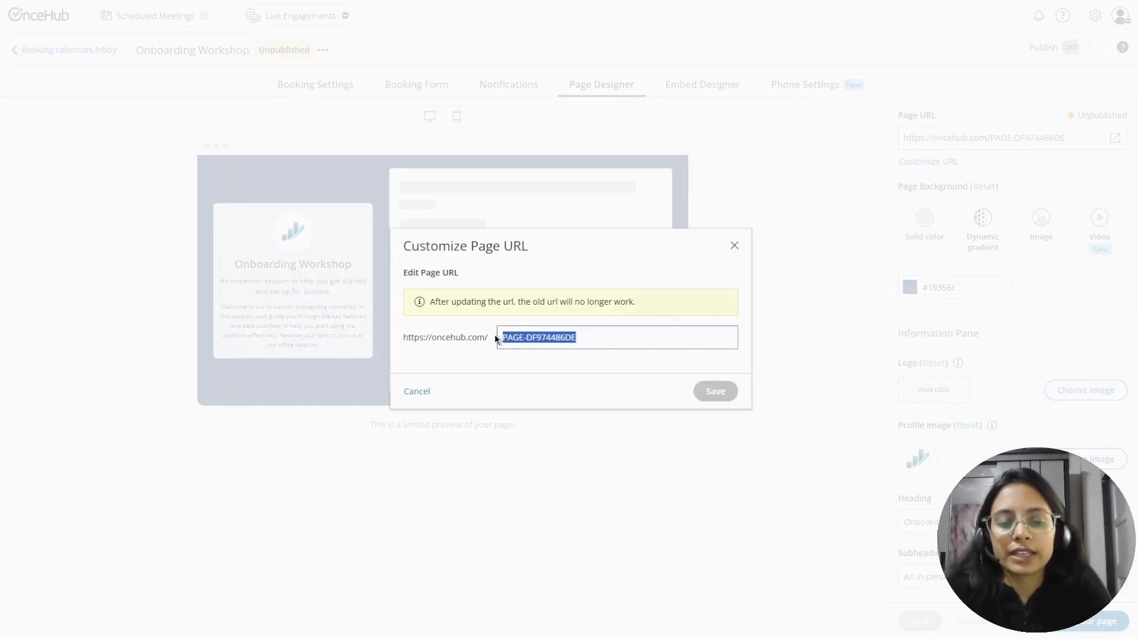
{"action": "type", "text": "monday-"}
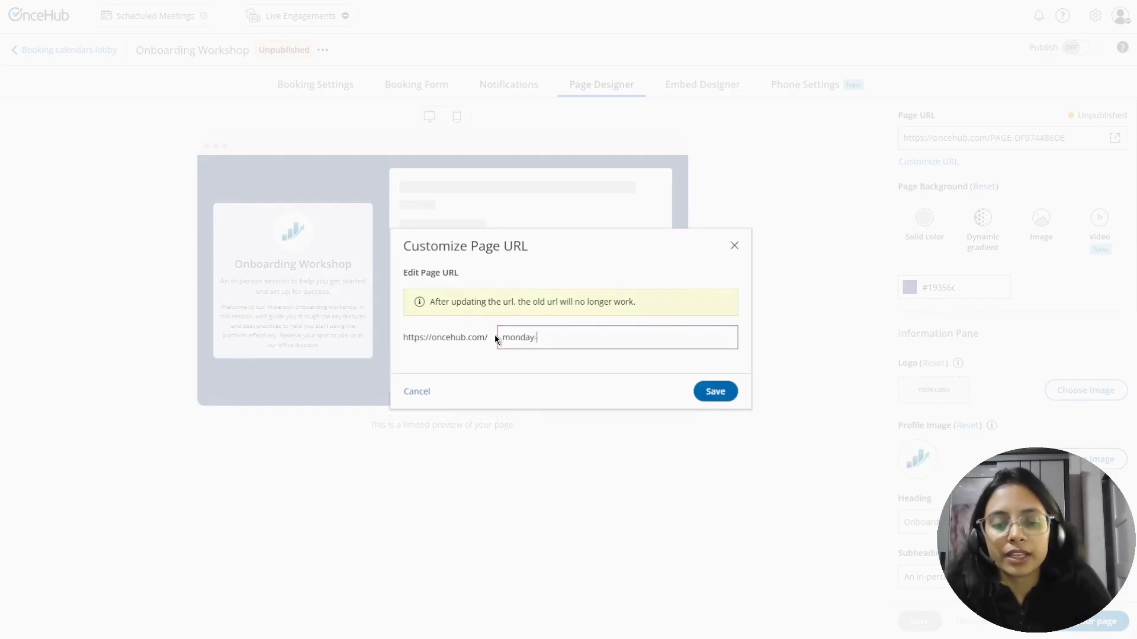
{"action": "type", "text": "workshop"}
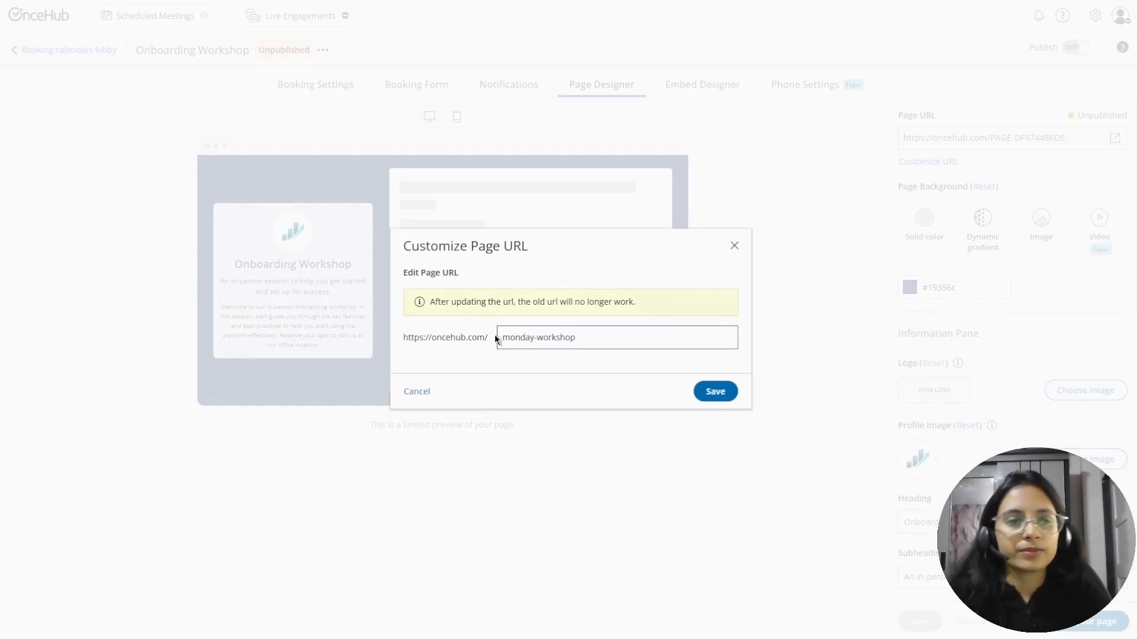
{"action": "left_click", "coordinate": [719, 394]}
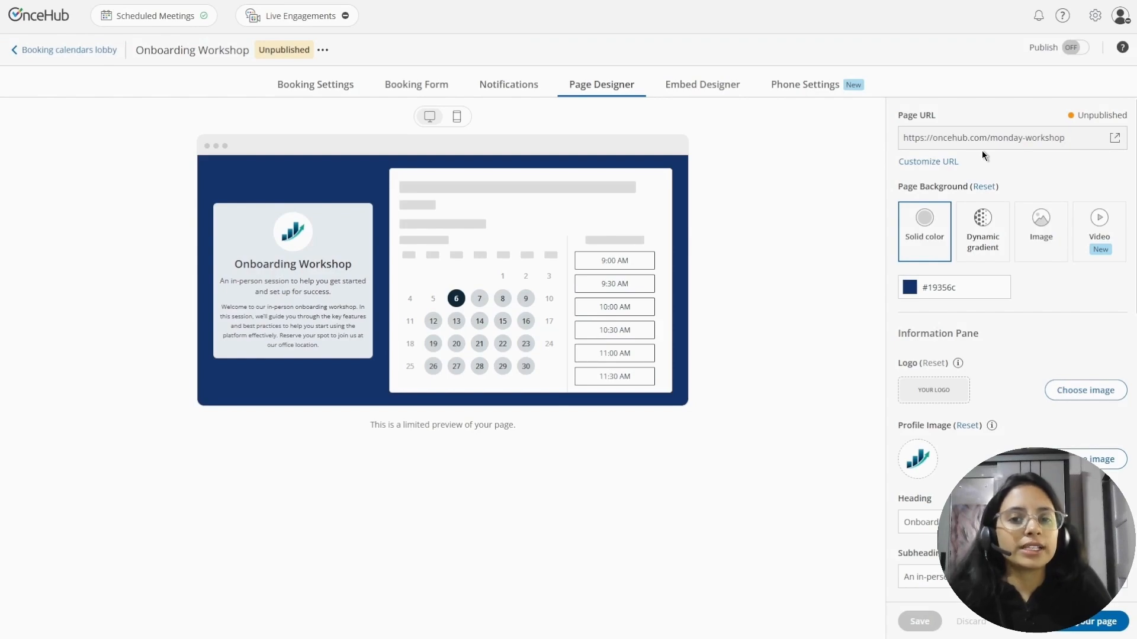
Look through the page's background and information pane design options, and publish the Onboarding Workshop calendar.
{"action": "scroll", "coordinate": [983, 266], "scroll_direction": "down", "scroll_amount": 1}
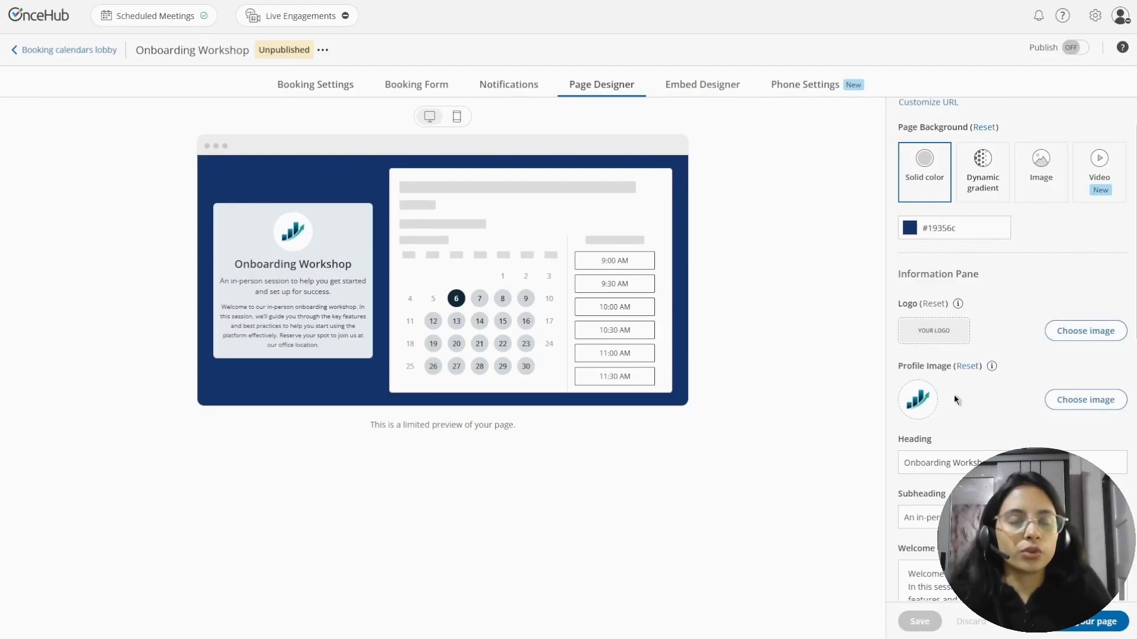
{"action": "scroll", "coordinate": [953, 396], "scroll_direction": "down", "scroll_amount": 5}
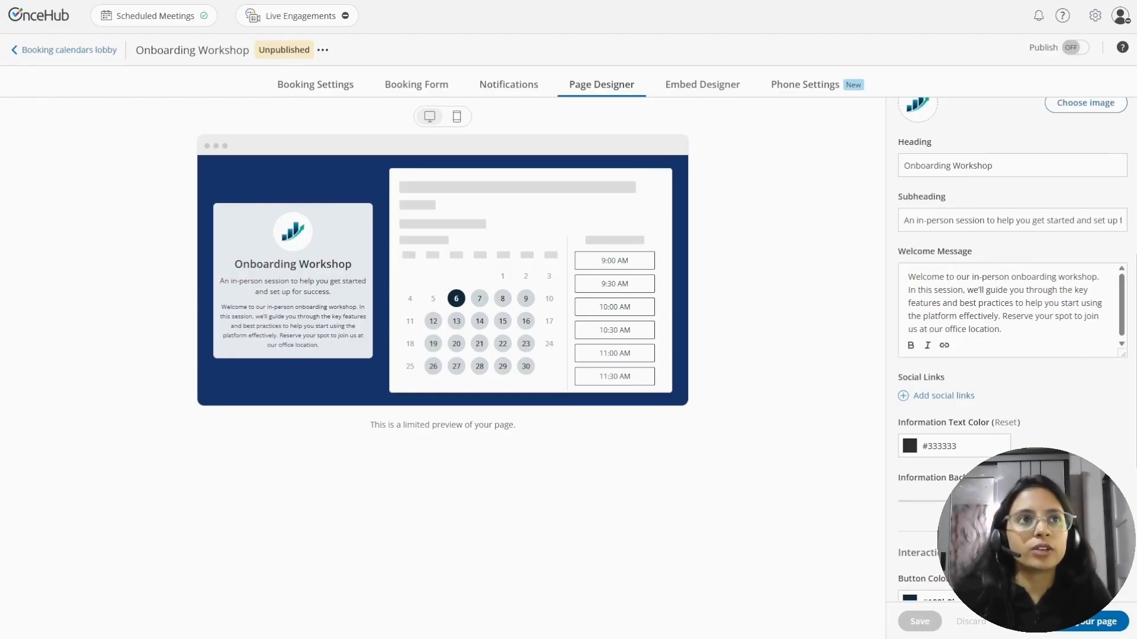
{"action": "left_click", "coordinate": [1074, 48]}
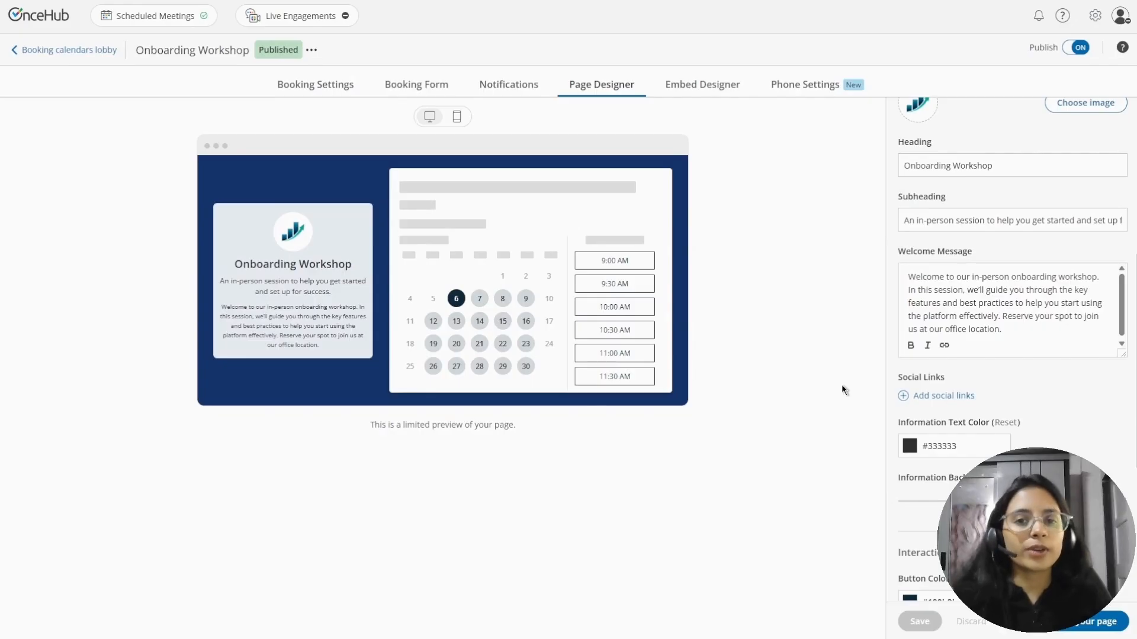
Open the published workshop booking page from its page URL.
{"action": "scroll", "coordinate": [932, 354], "scroll_direction": "up", "scroll_amount": 2}
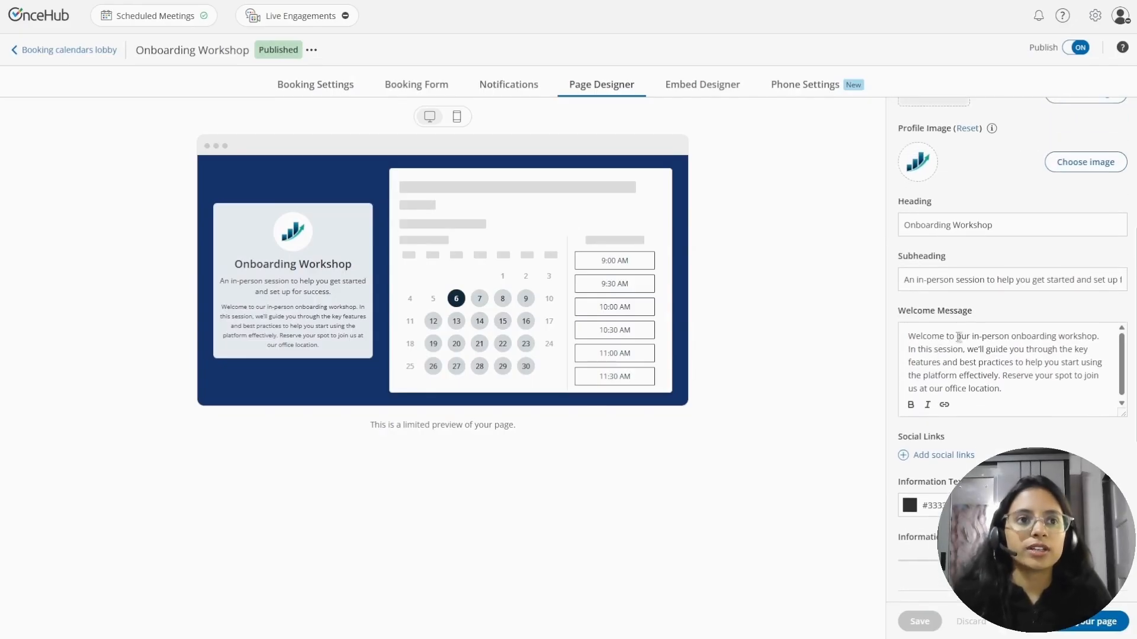
{"action": "scroll", "coordinate": [1133, 267], "scroll_direction": "up", "scroll_amount": 1}
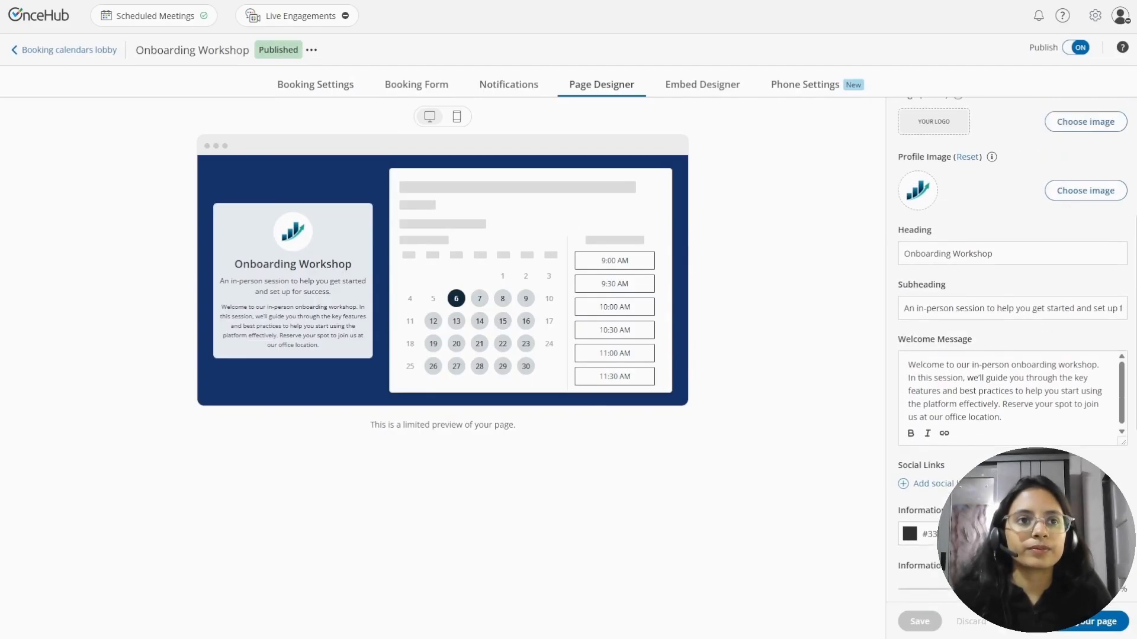
{"action": "scroll", "coordinate": [1012, 266], "scroll_direction": "up", "scroll_amount": 5}
{"action": "left_click", "coordinate": [964, 139]}
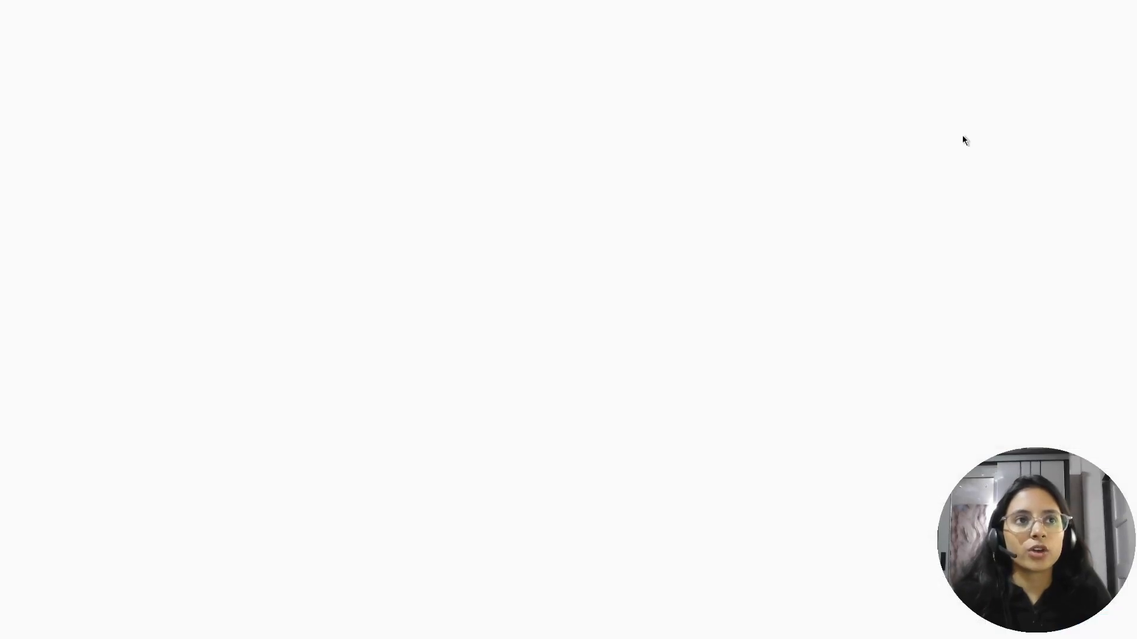